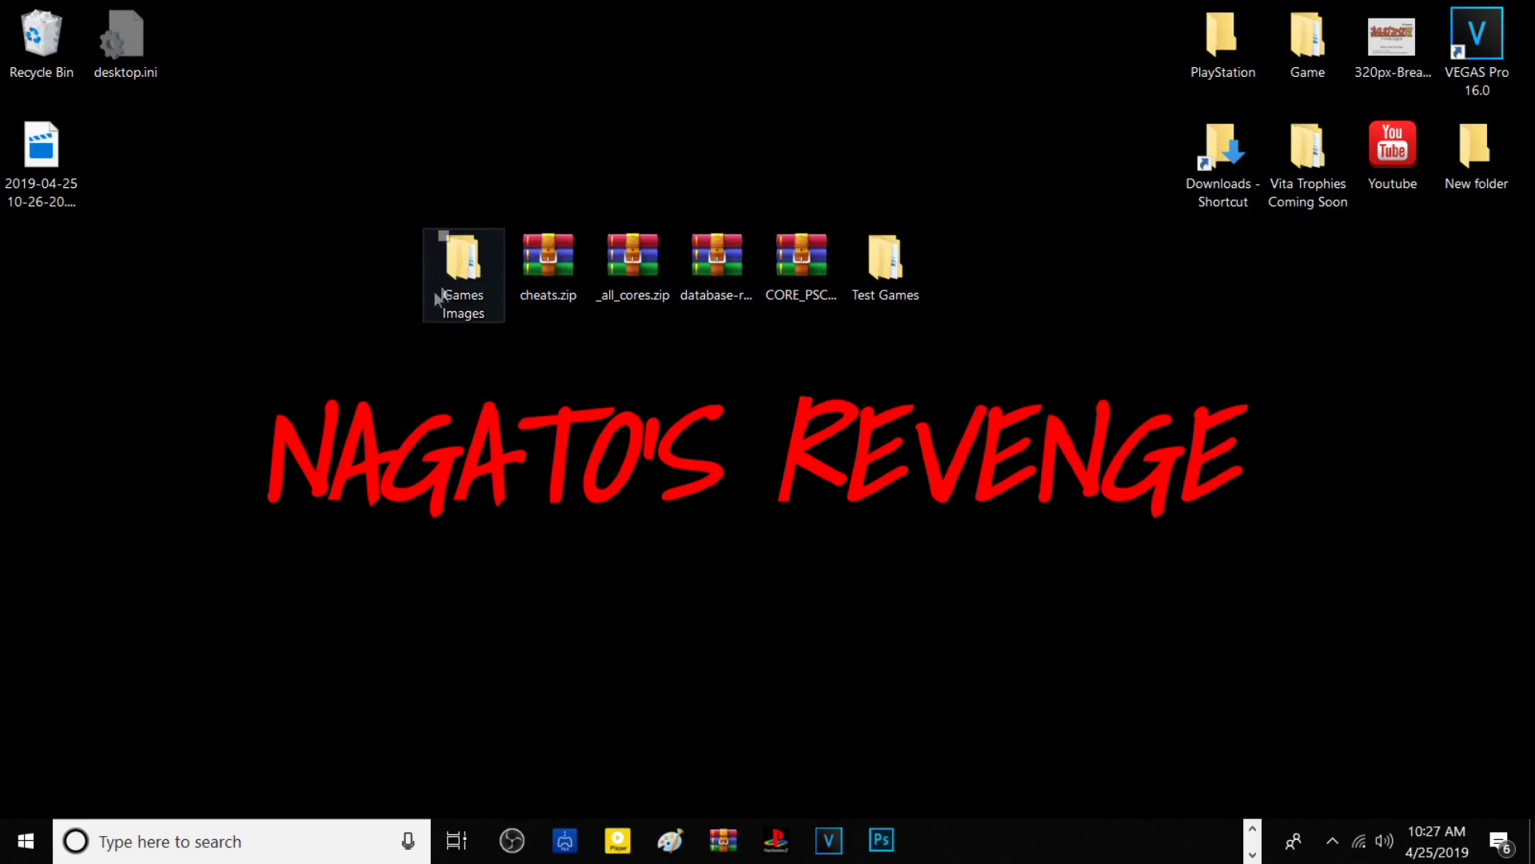
Select the Games Images folder among the gathered desktop items.
{"action": "left_click", "coordinate": [450, 318]}
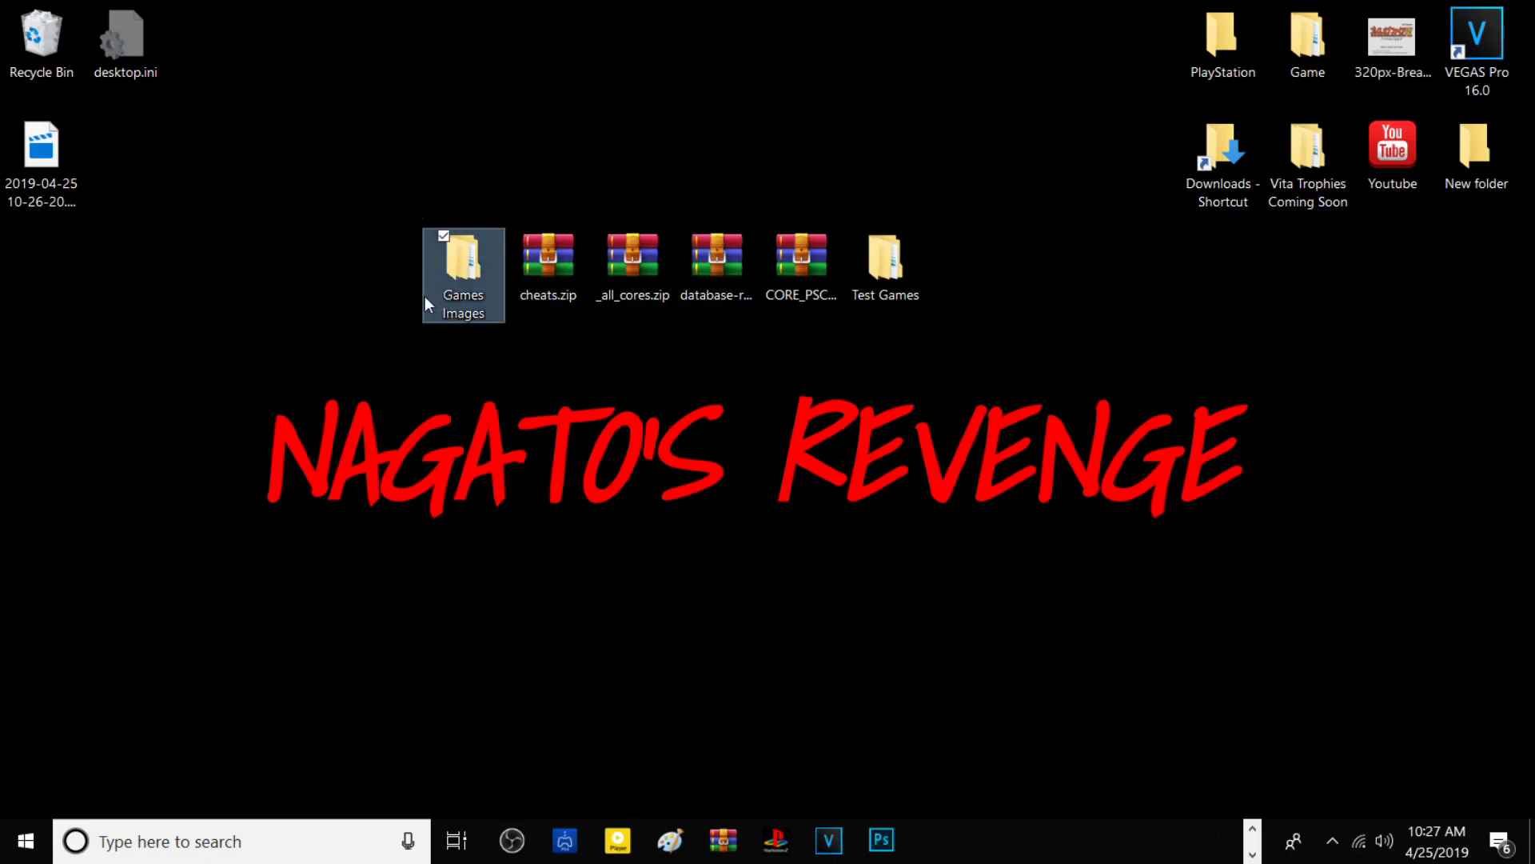
Open Games Images full-screen and browse into Nintendo Entertainment System > NES > Named_Boxarts.
{"action": "double_click", "coordinate": [478, 298]}
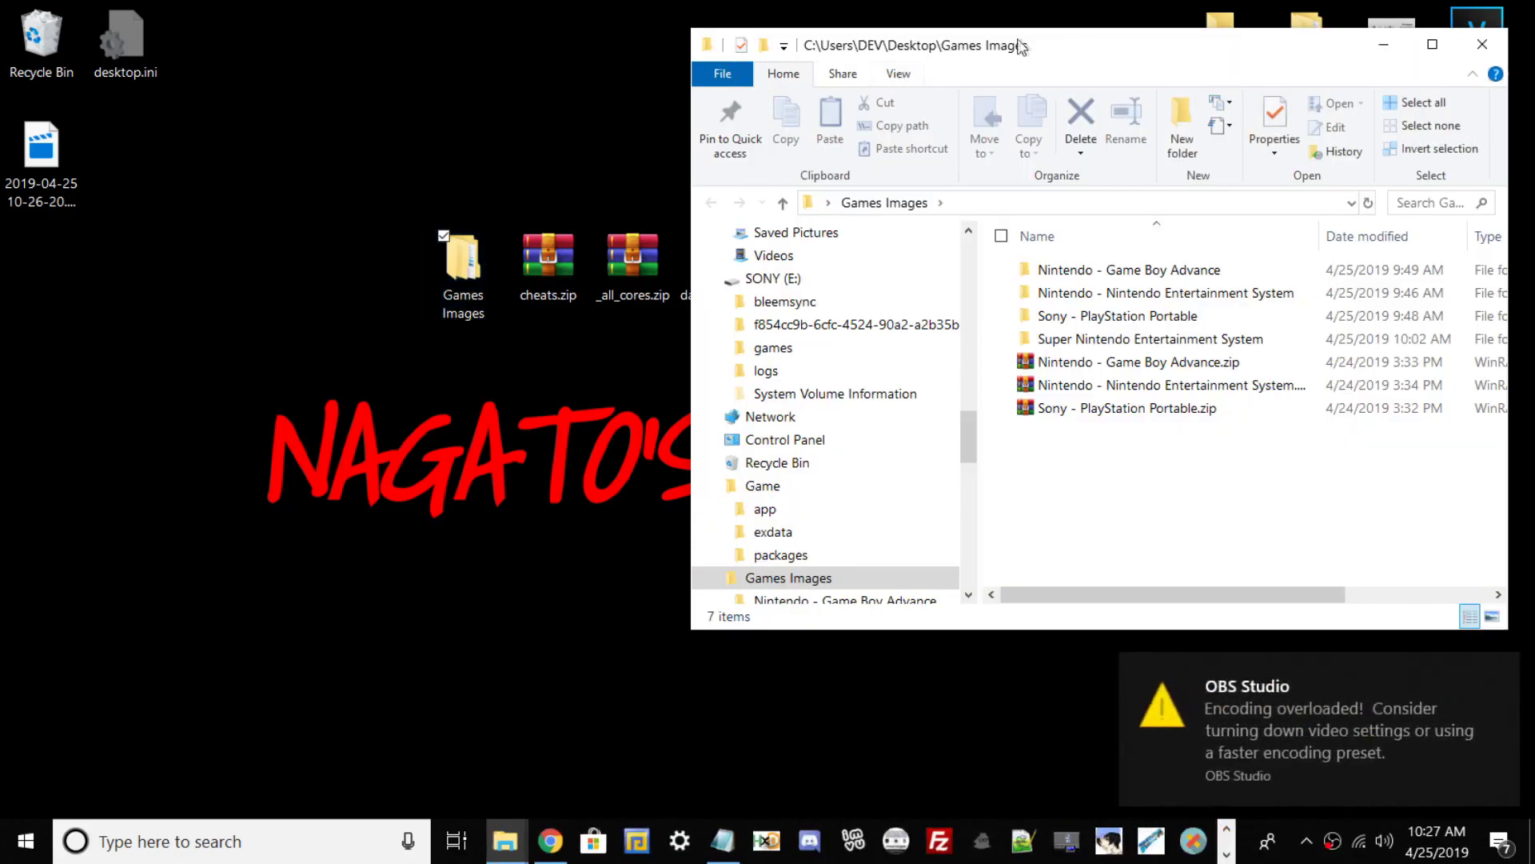
{"action": "left_click", "coordinate": [1502, 674]}
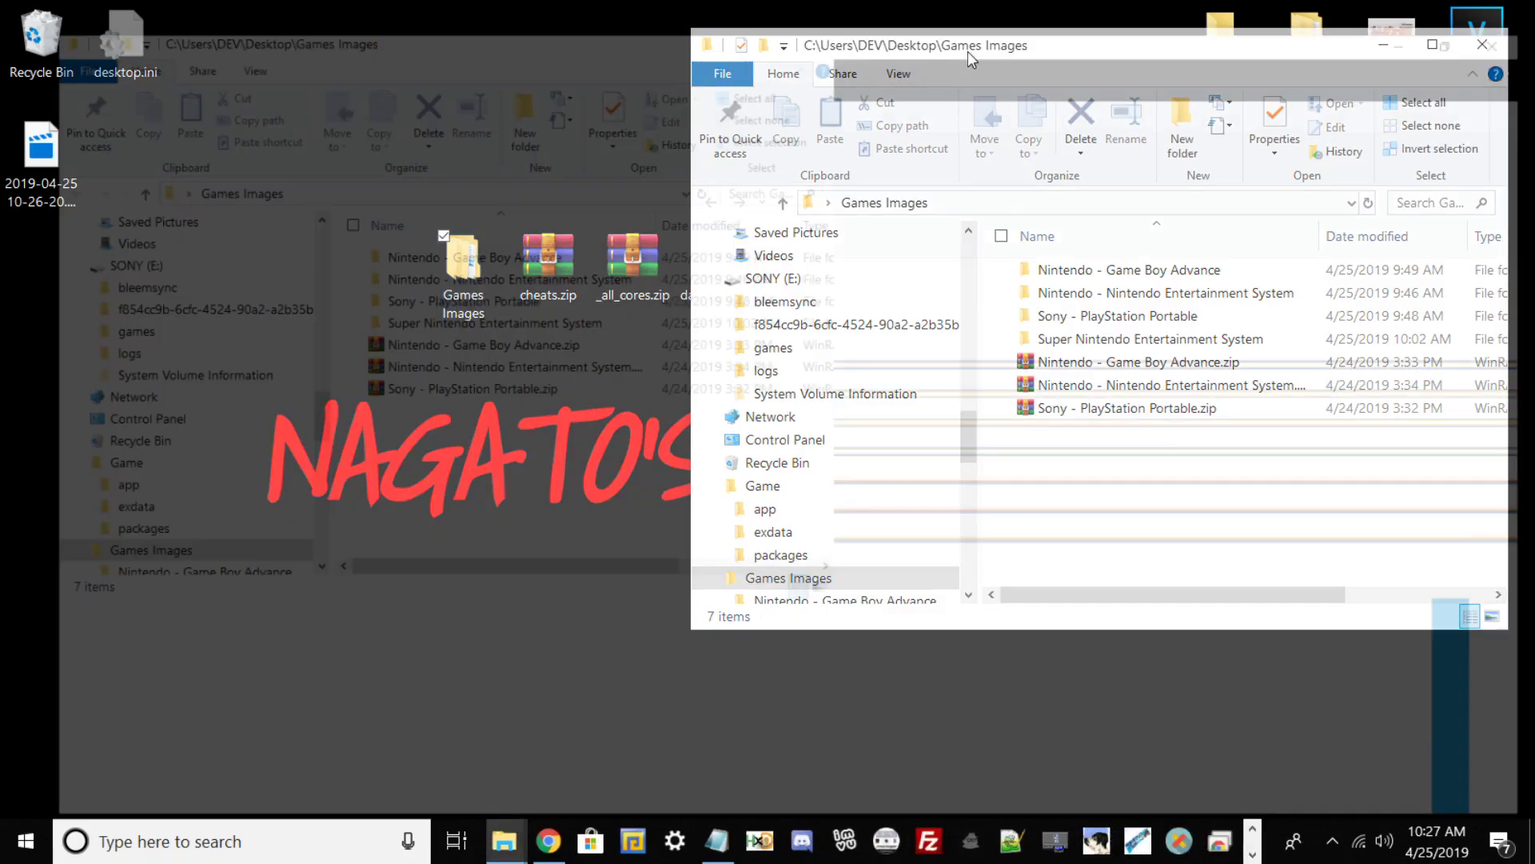
{"action": "double_click", "coordinate": [968, 52]}
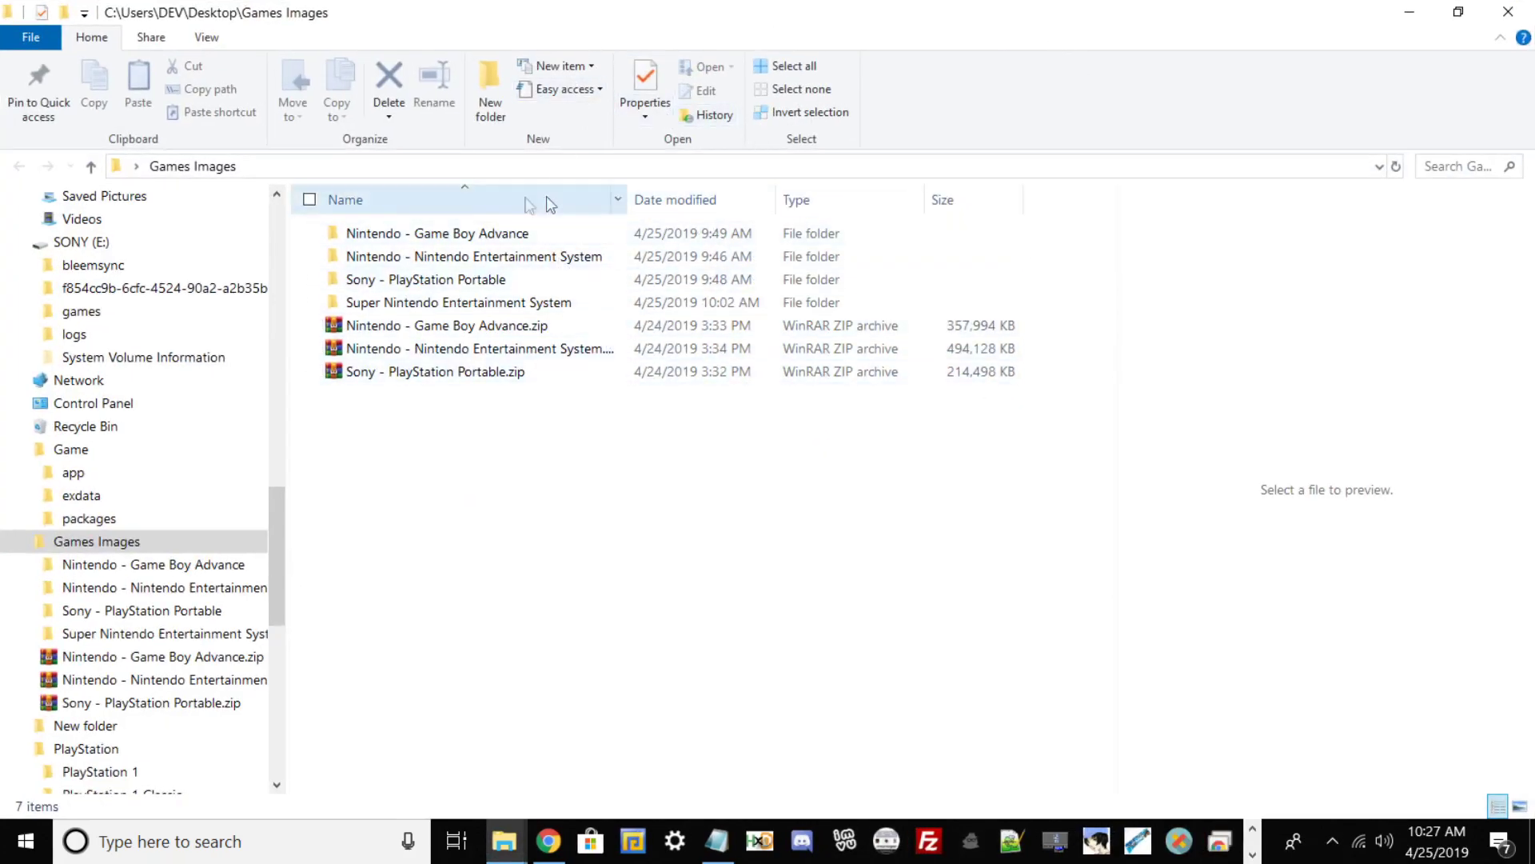
{"action": "left_click", "coordinate": [493, 258]}
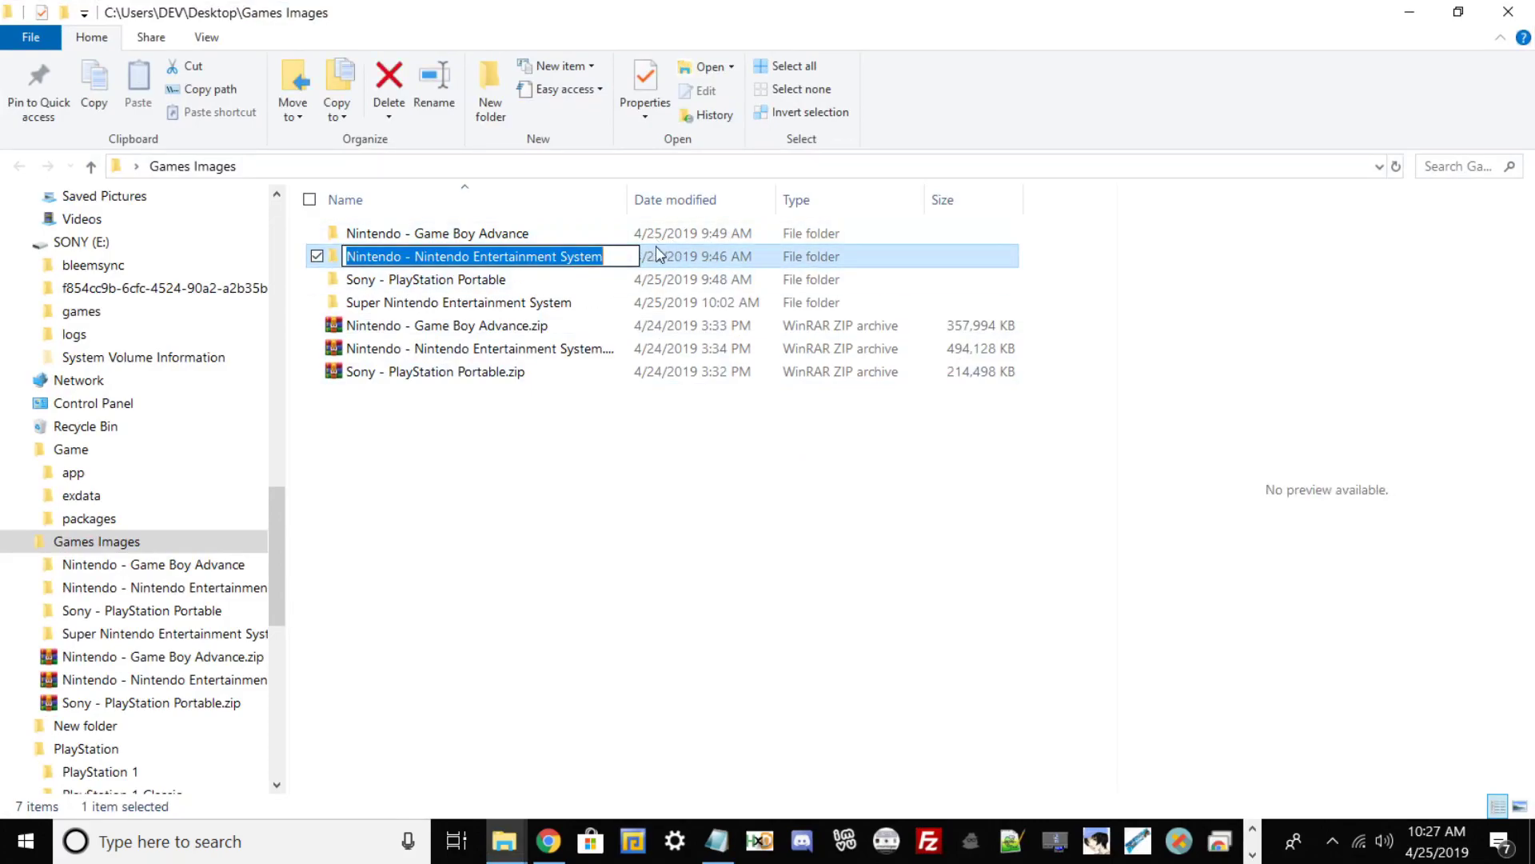
{"action": "double_click", "coordinate": [622, 256]}
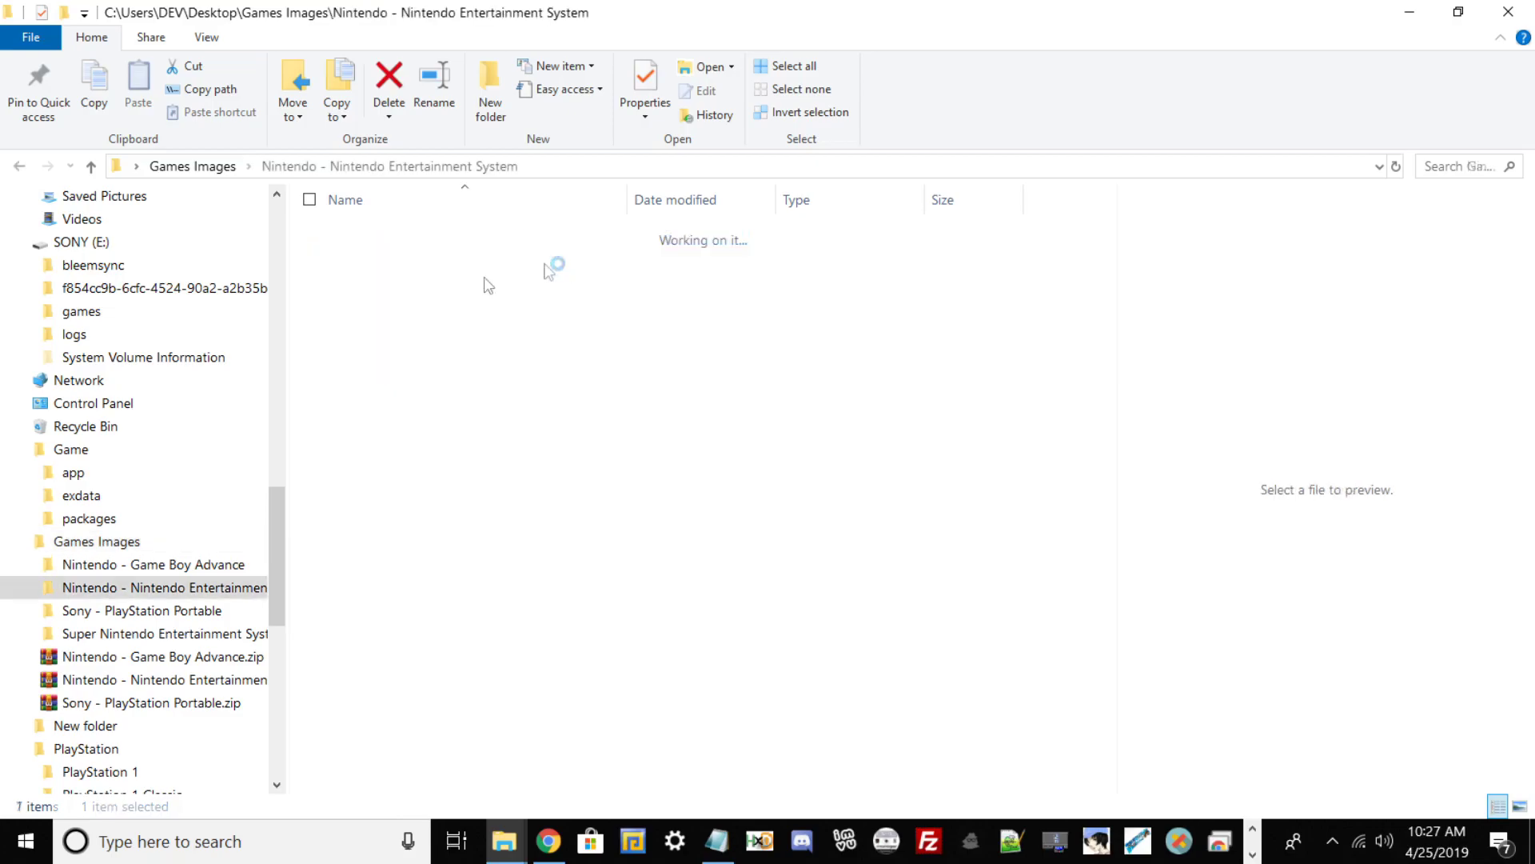
{"action": "double_click", "coordinate": [463, 238]}
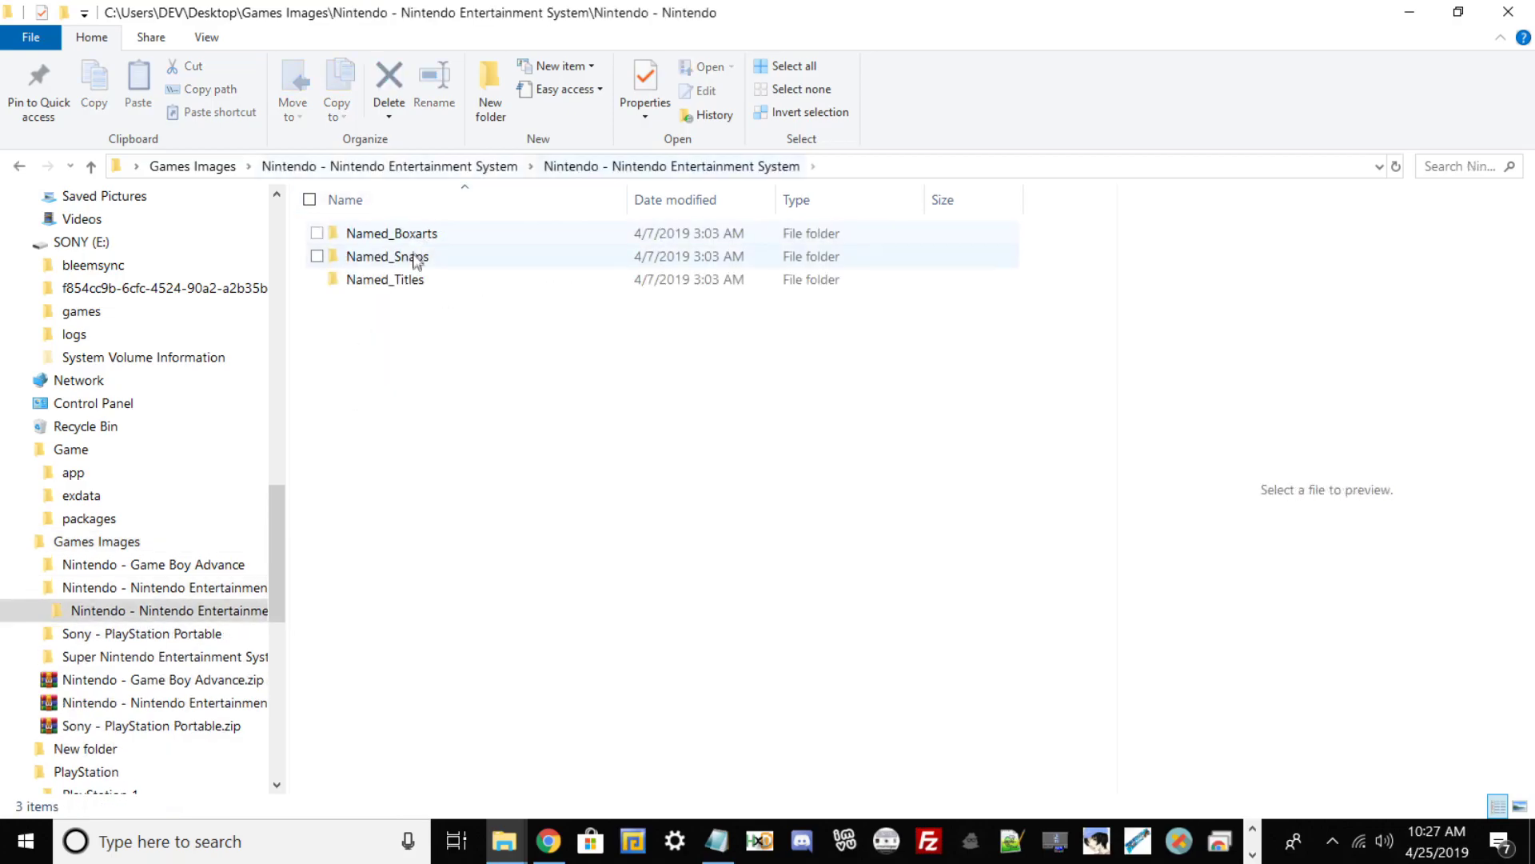
{"action": "left_click", "coordinate": [402, 239]}
{"action": "double_click", "coordinate": [402, 238]}
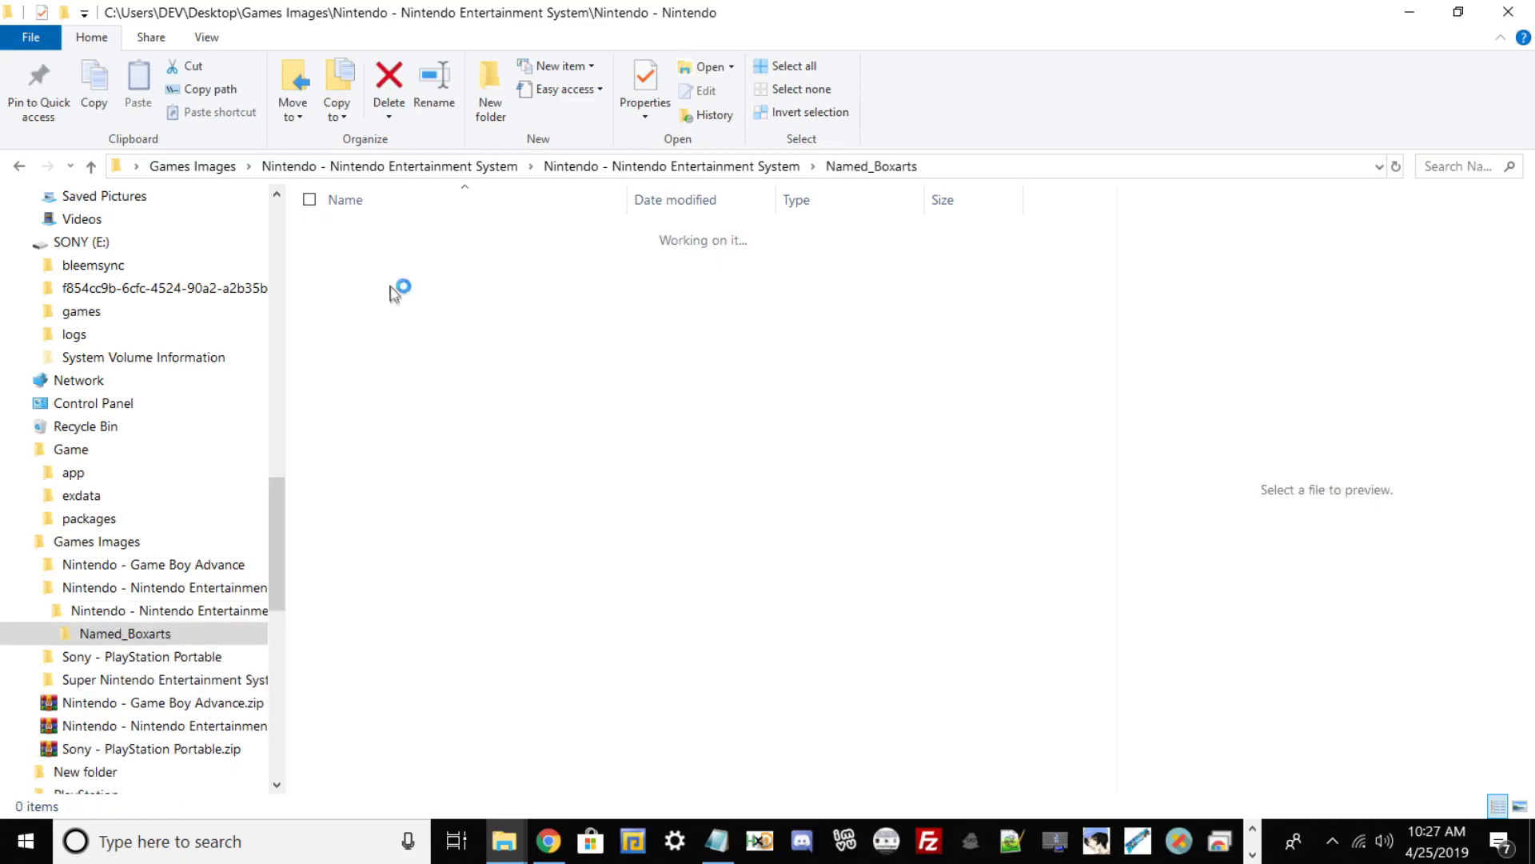
Preview several NES box-art thumbnails, then return to Games Images and minimize the window.
{"action": "left_click", "coordinate": [407, 305]}
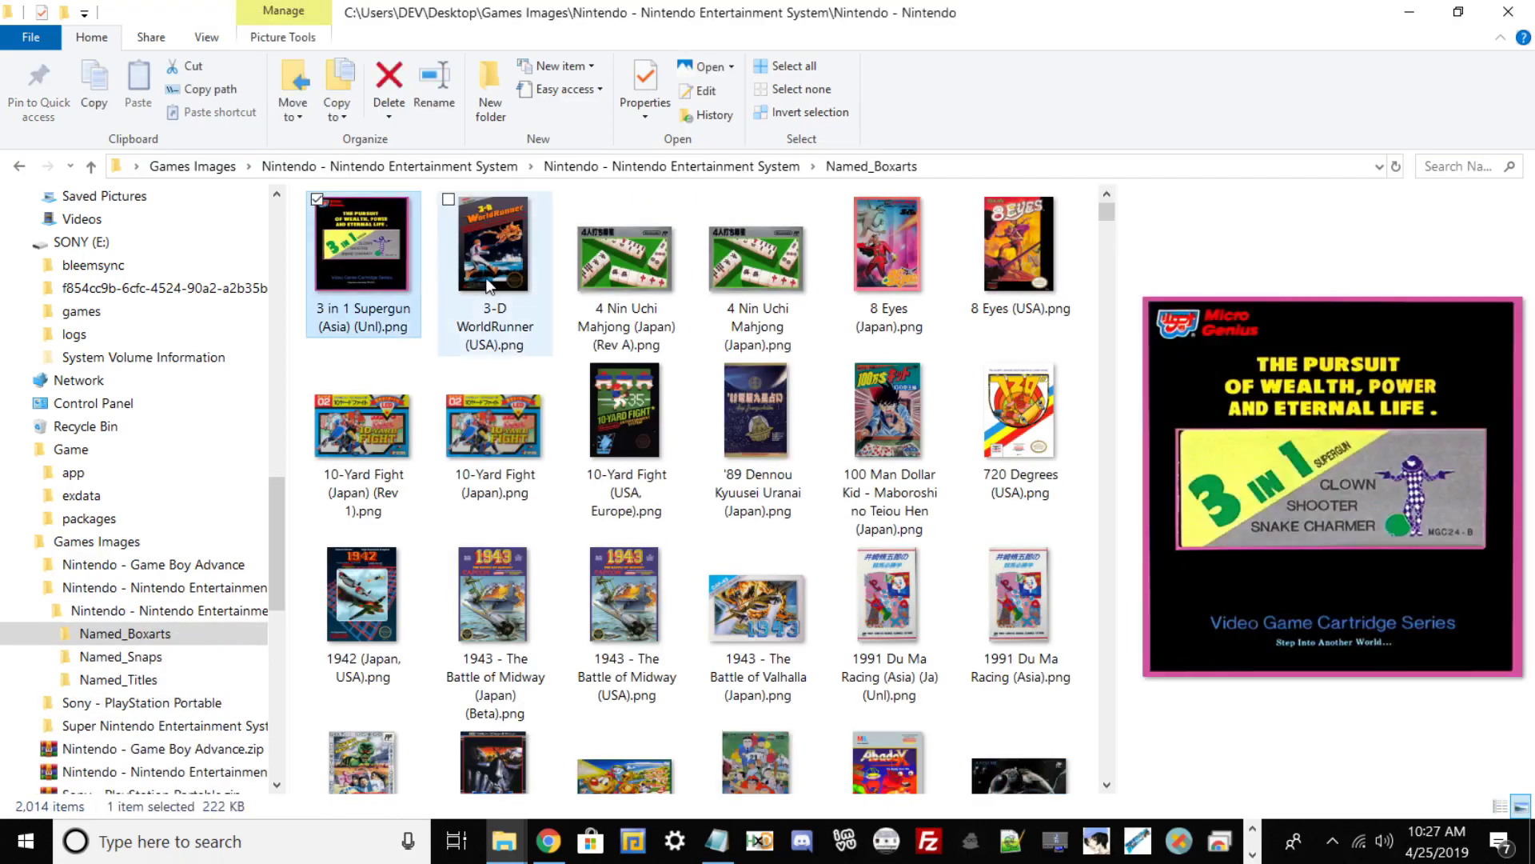
{"action": "left_click", "coordinate": [492, 288]}
{"action": "left_click", "coordinate": [674, 305]}
{"action": "left_click", "coordinate": [900, 384]}
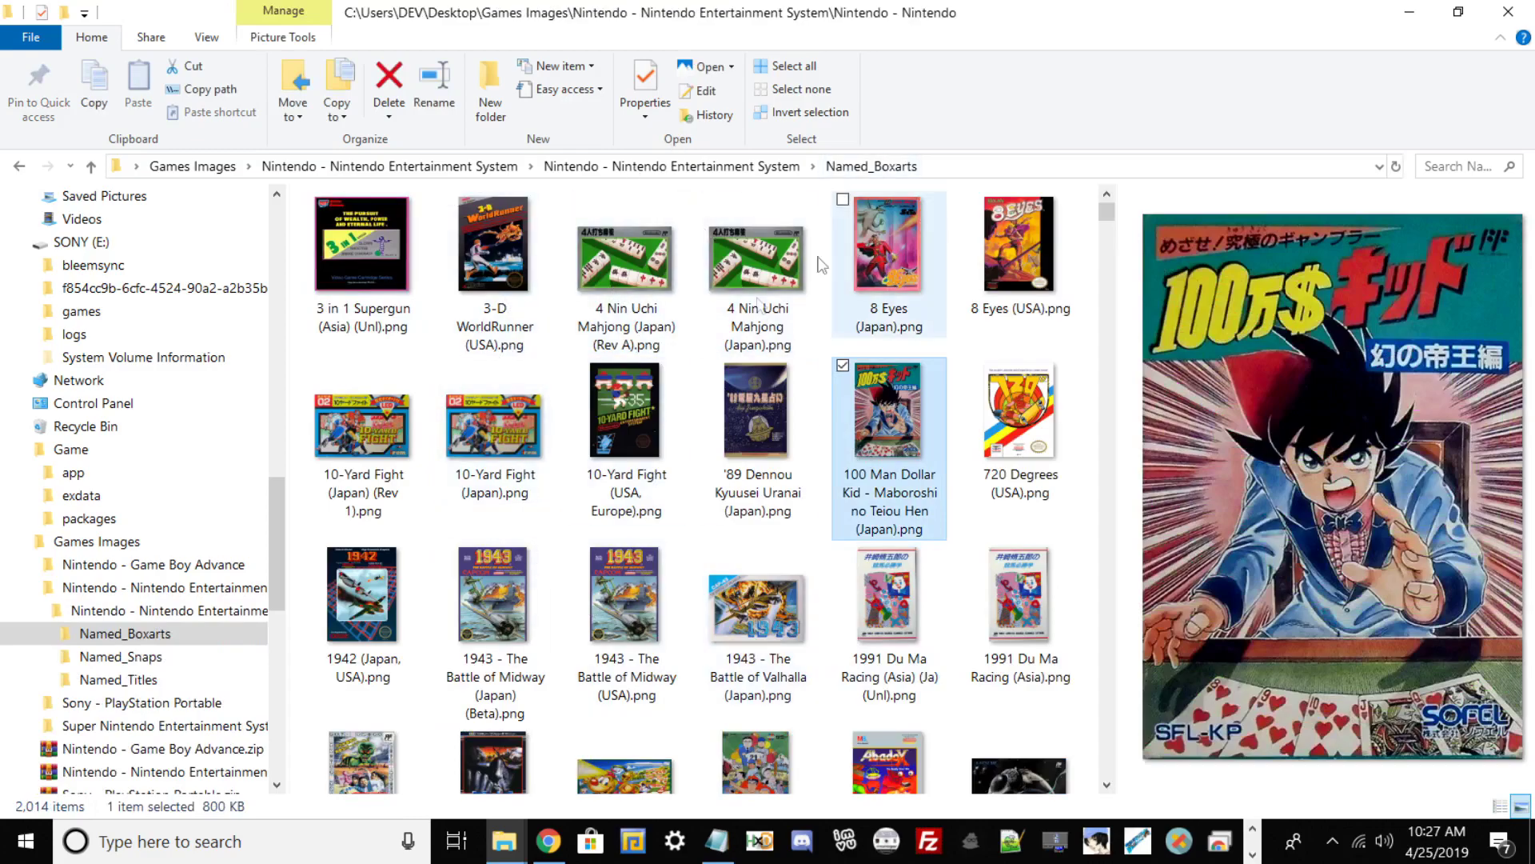
{"action": "scroll", "coordinate": [535, 573], "scroll_direction": "down", "scroll_amount": 5}
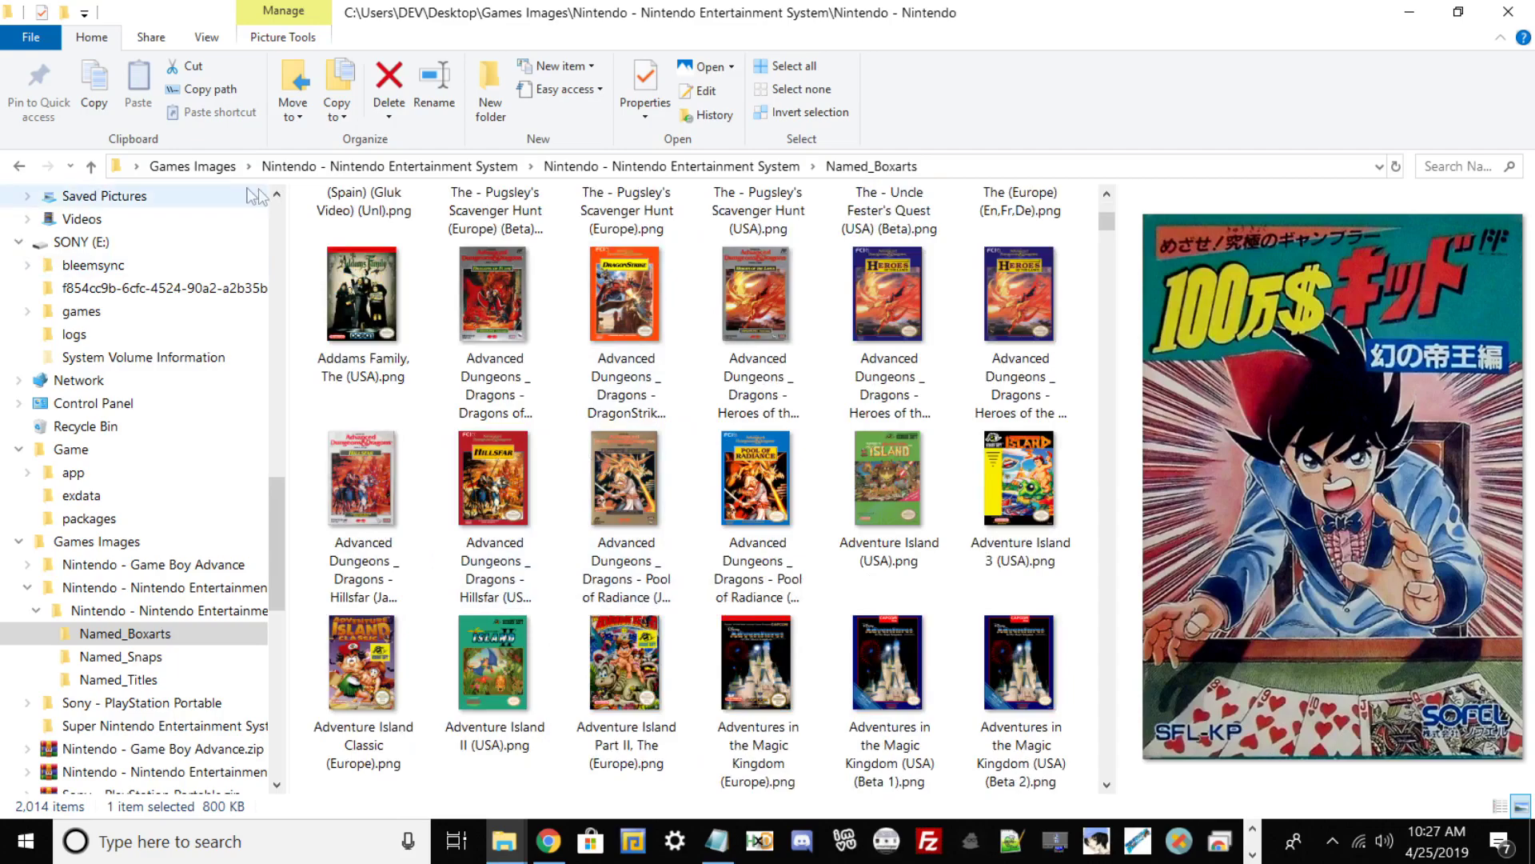
{"action": "left_click", "coordinate": [206, 166]}
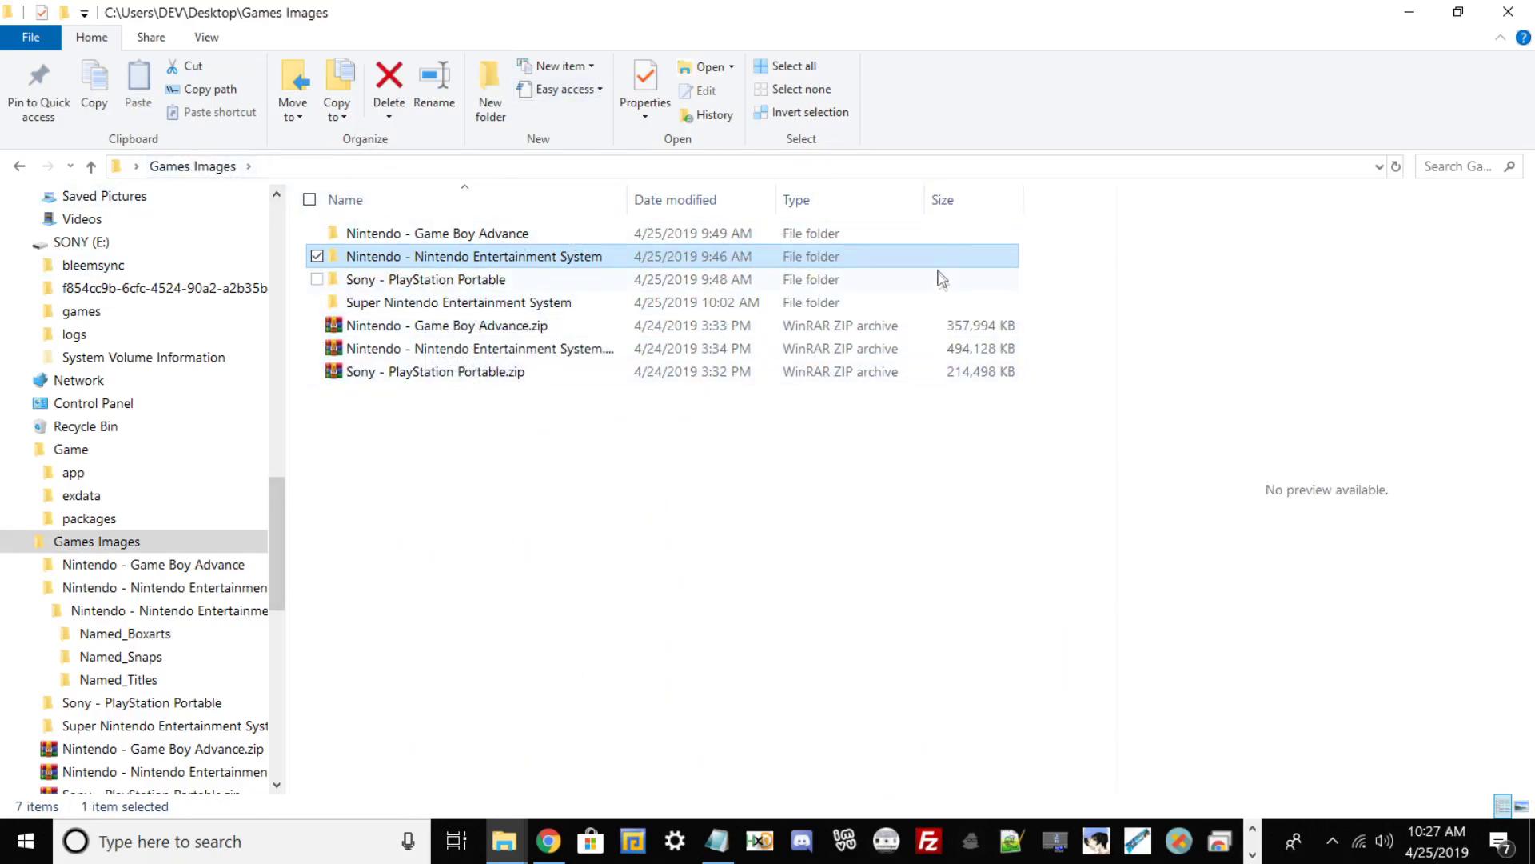
{"action": "left_click", "coordinate": [1411, 13]}
Restore Chrome full-screen on the thumbnailpacks.libretro.com index tab and select its address.
{"action": "left_click", "coordinate": [550, 839]}
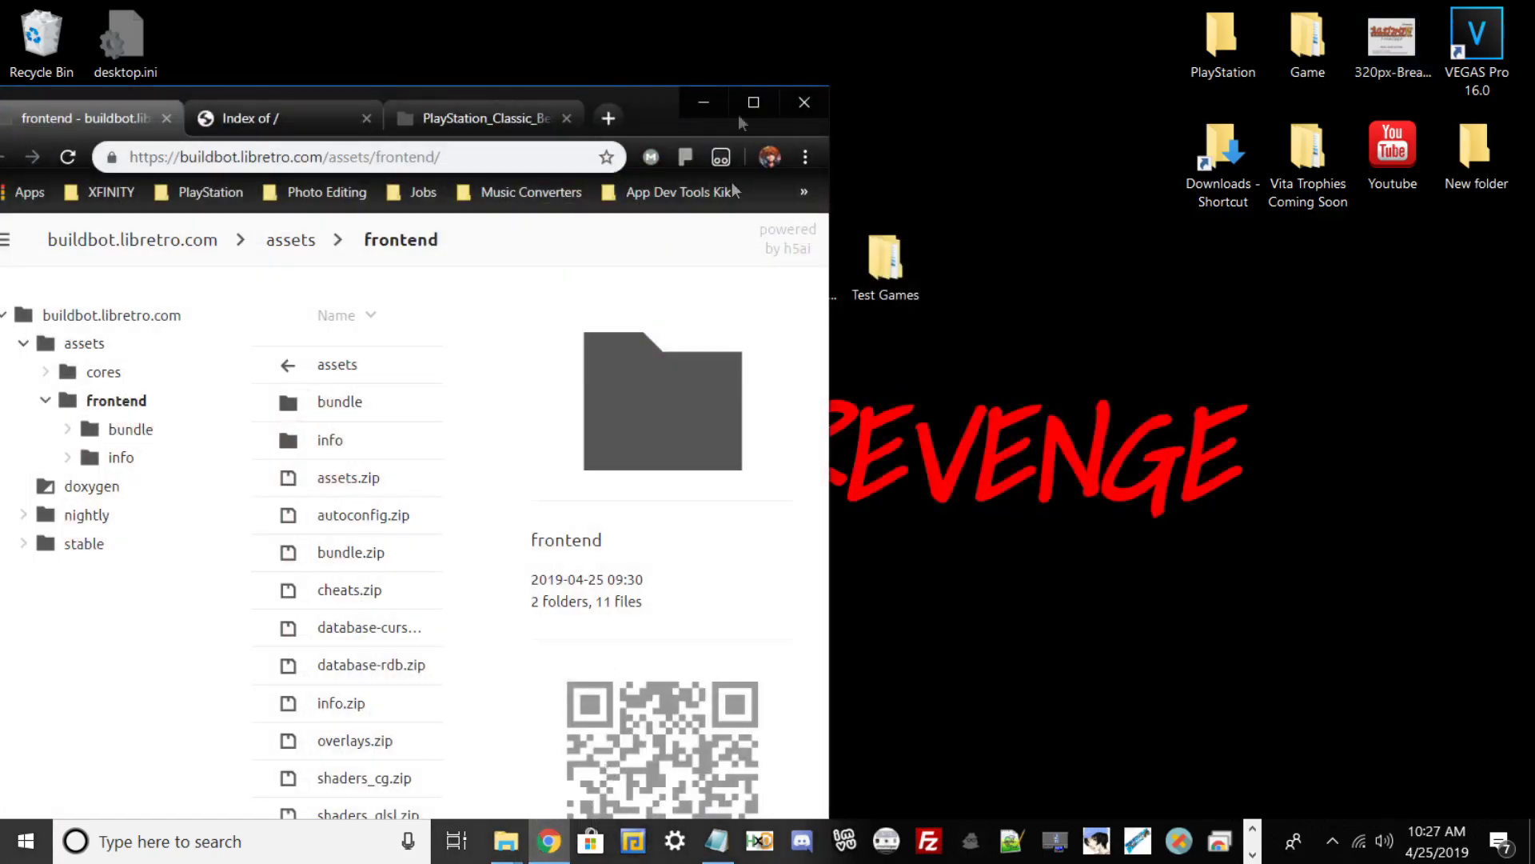
{"action": "left_click", "coordinate": [753, 102]}
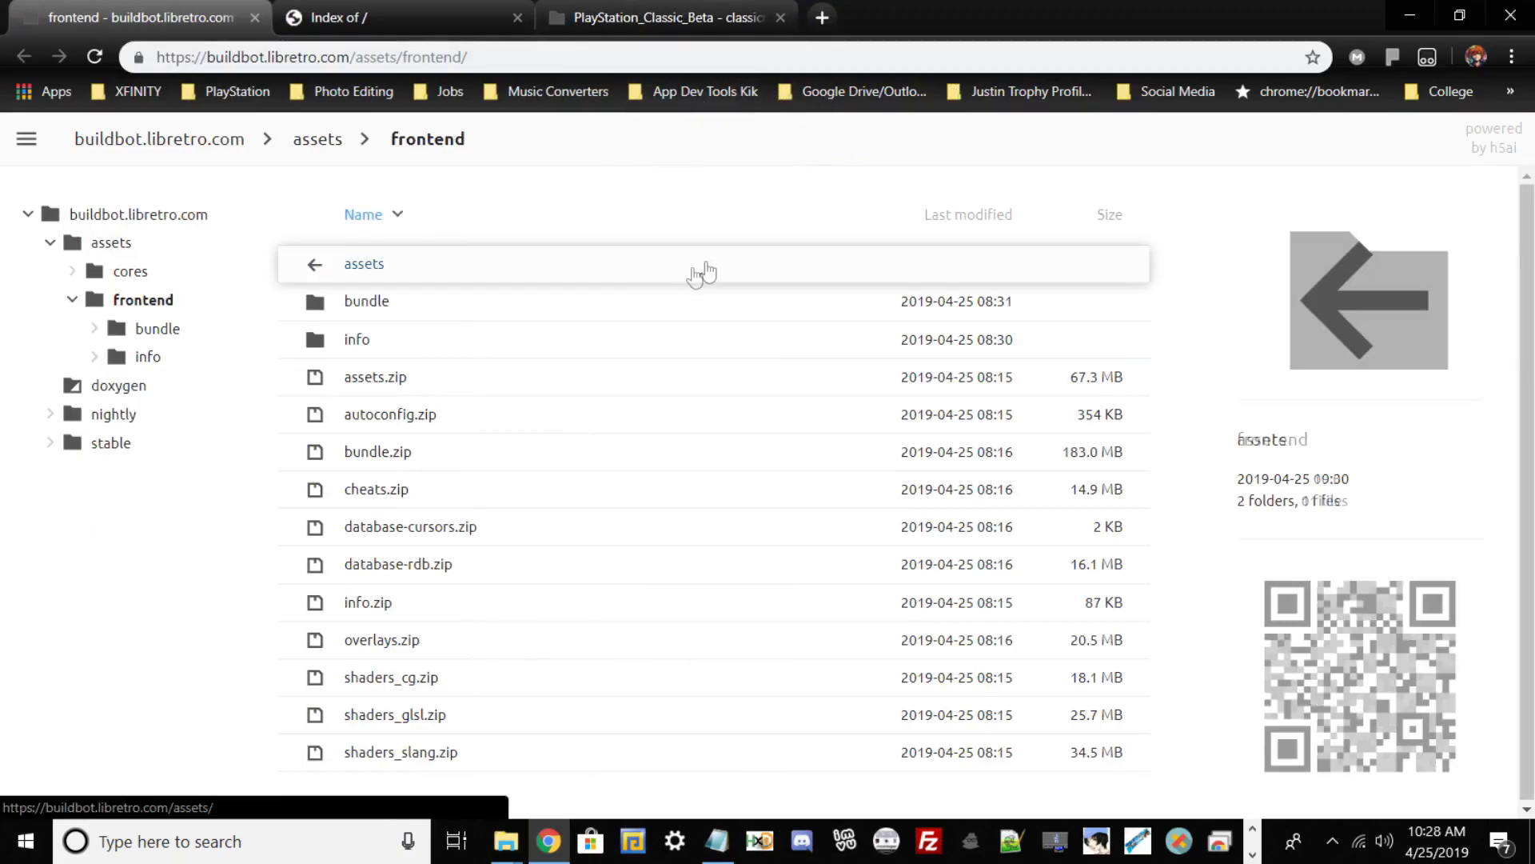
{"action": "left_click", "coordinate": [447, 18]}
{"action": "left_click", "coordinate": [211, 50]}
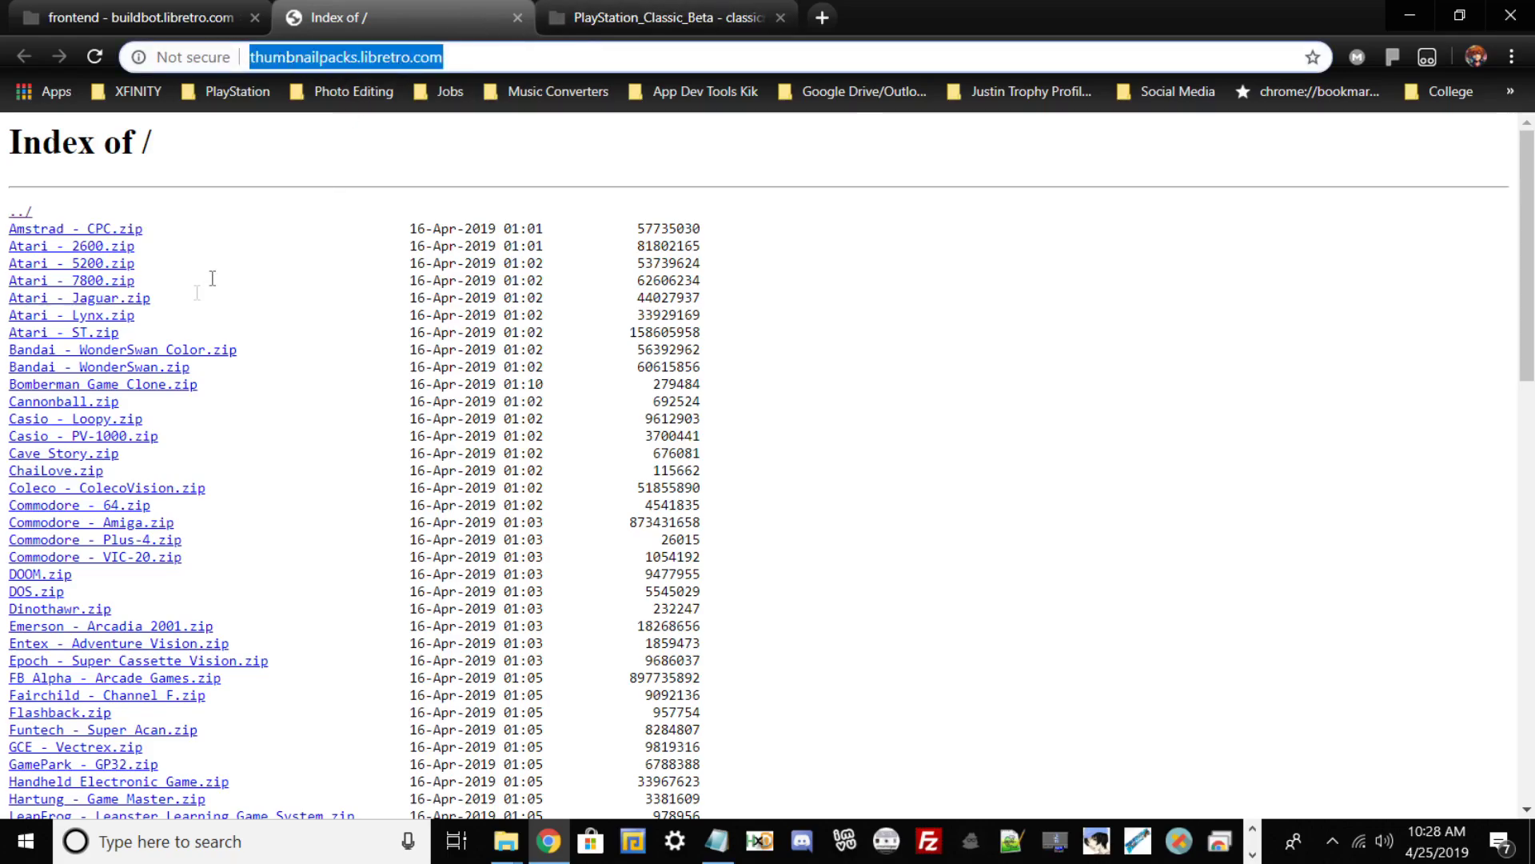
Scroll up and down through the per-console thumbnail pack zip listing.
{"action": "scroll", "coordinate": [215, 330], "scroll_direction": "down", "scroll_amount": 14}
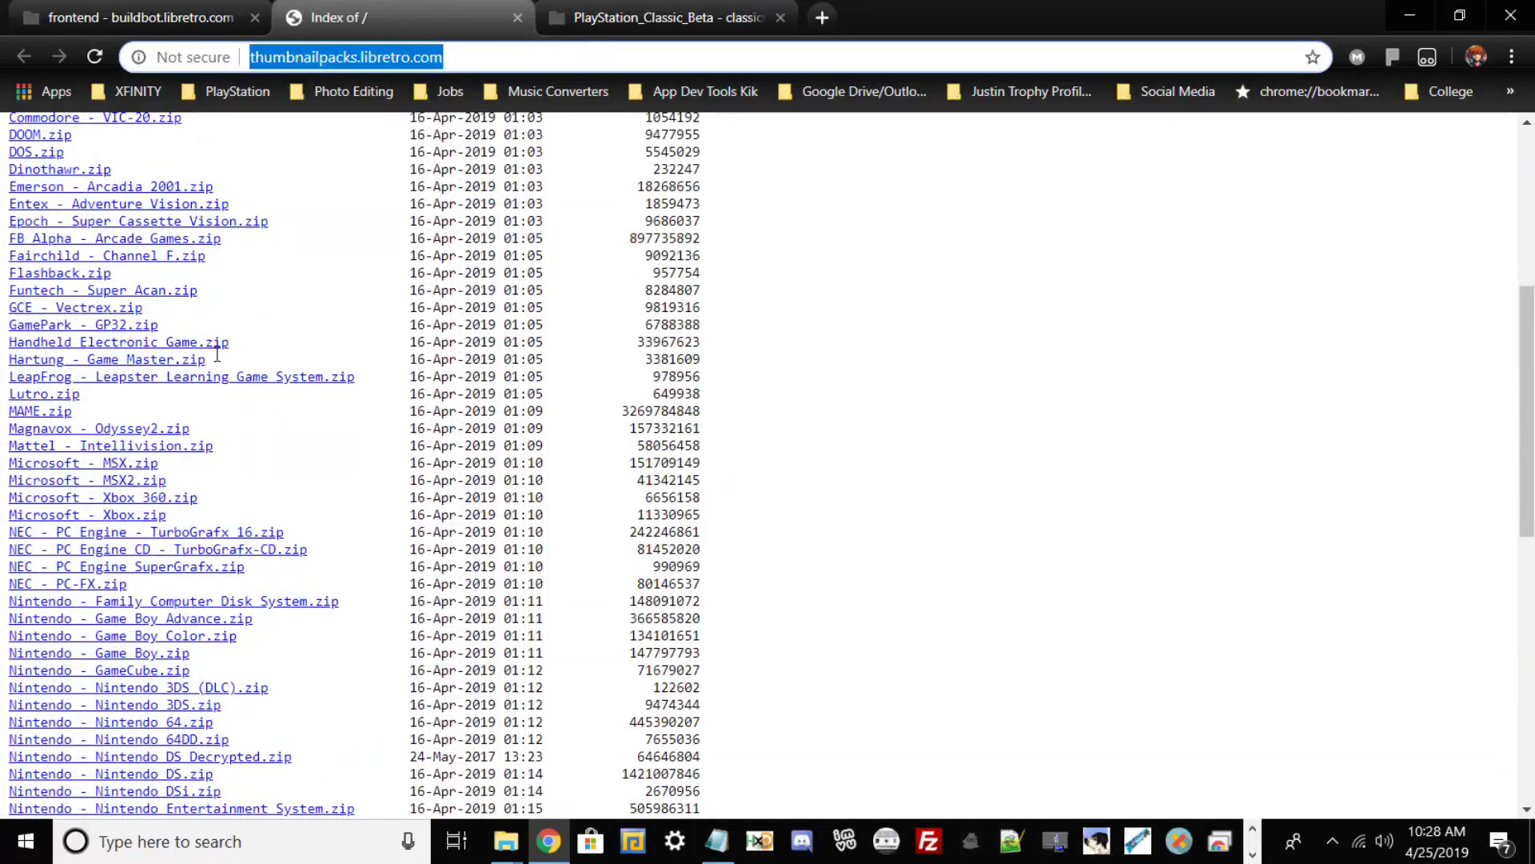
{"action": "scroll", "coordinate": [218, 359], "scroll_direction": "down", "scroll_amount": 2}
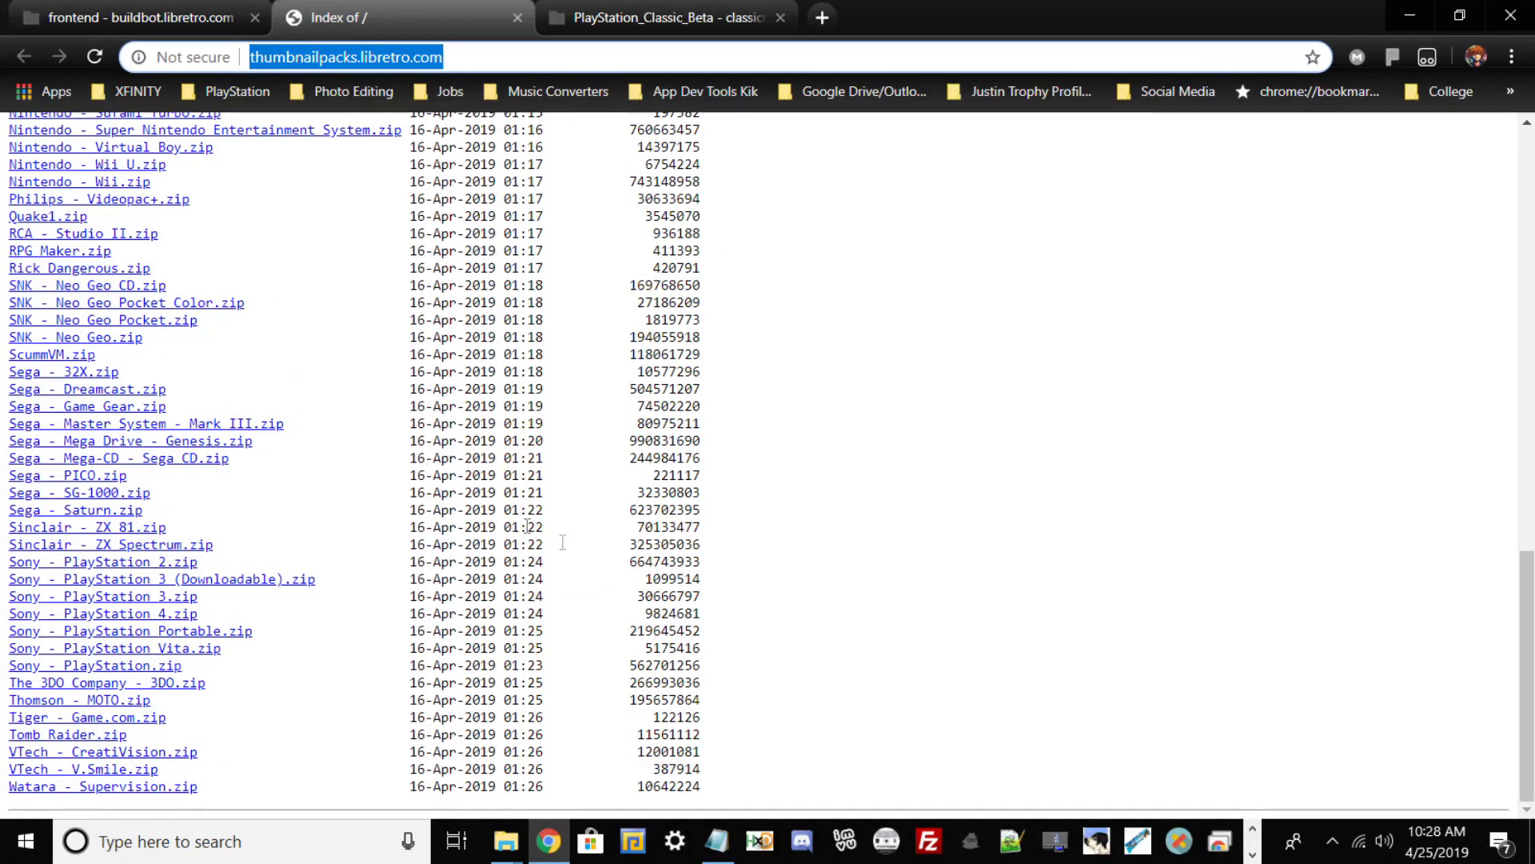
{"action": "scroll", "coordinate": [122, 584], "scroll_direction": "up", "scroll_amount": 1}
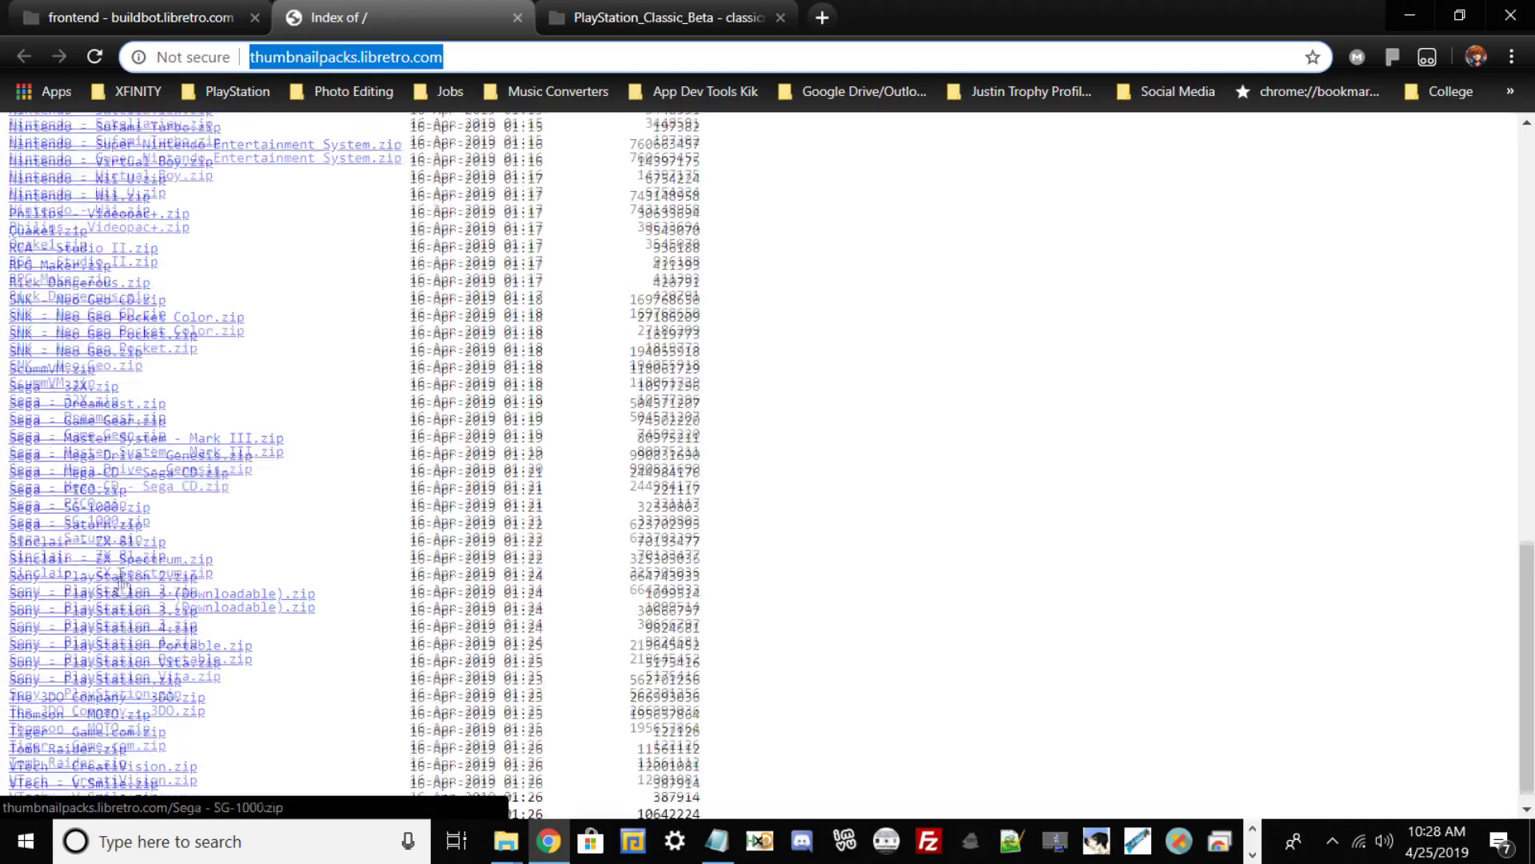
{"action": "scroll", "coordinate": [122, 583], "scroll_direction": "up", "scroll_amount": 15}
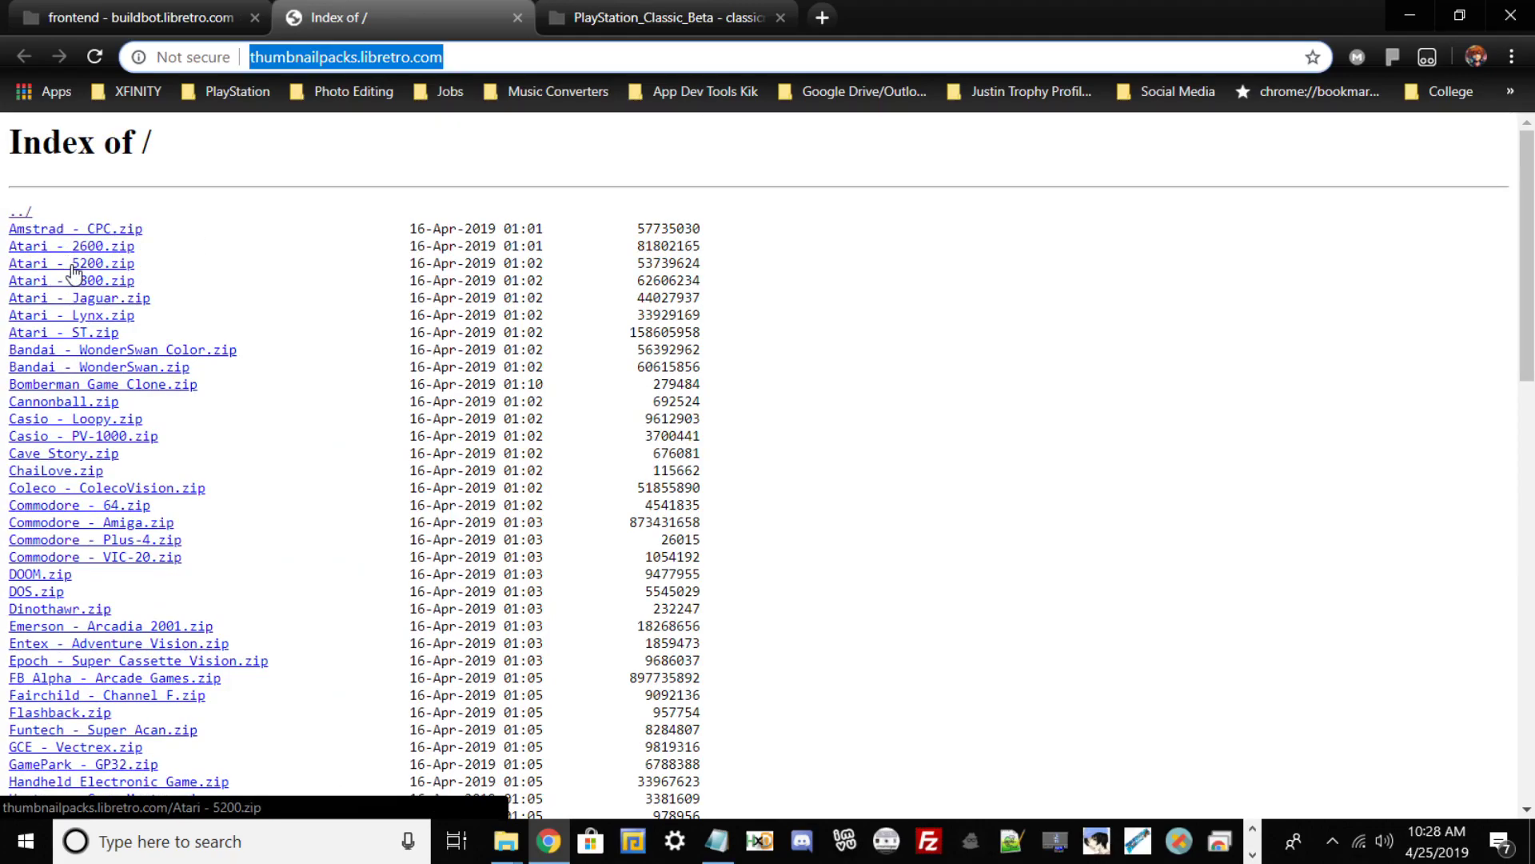
{"action": "scroll", "coordinate": [131, 526], "scroll_direction": "down", "scroll_amount": 2}
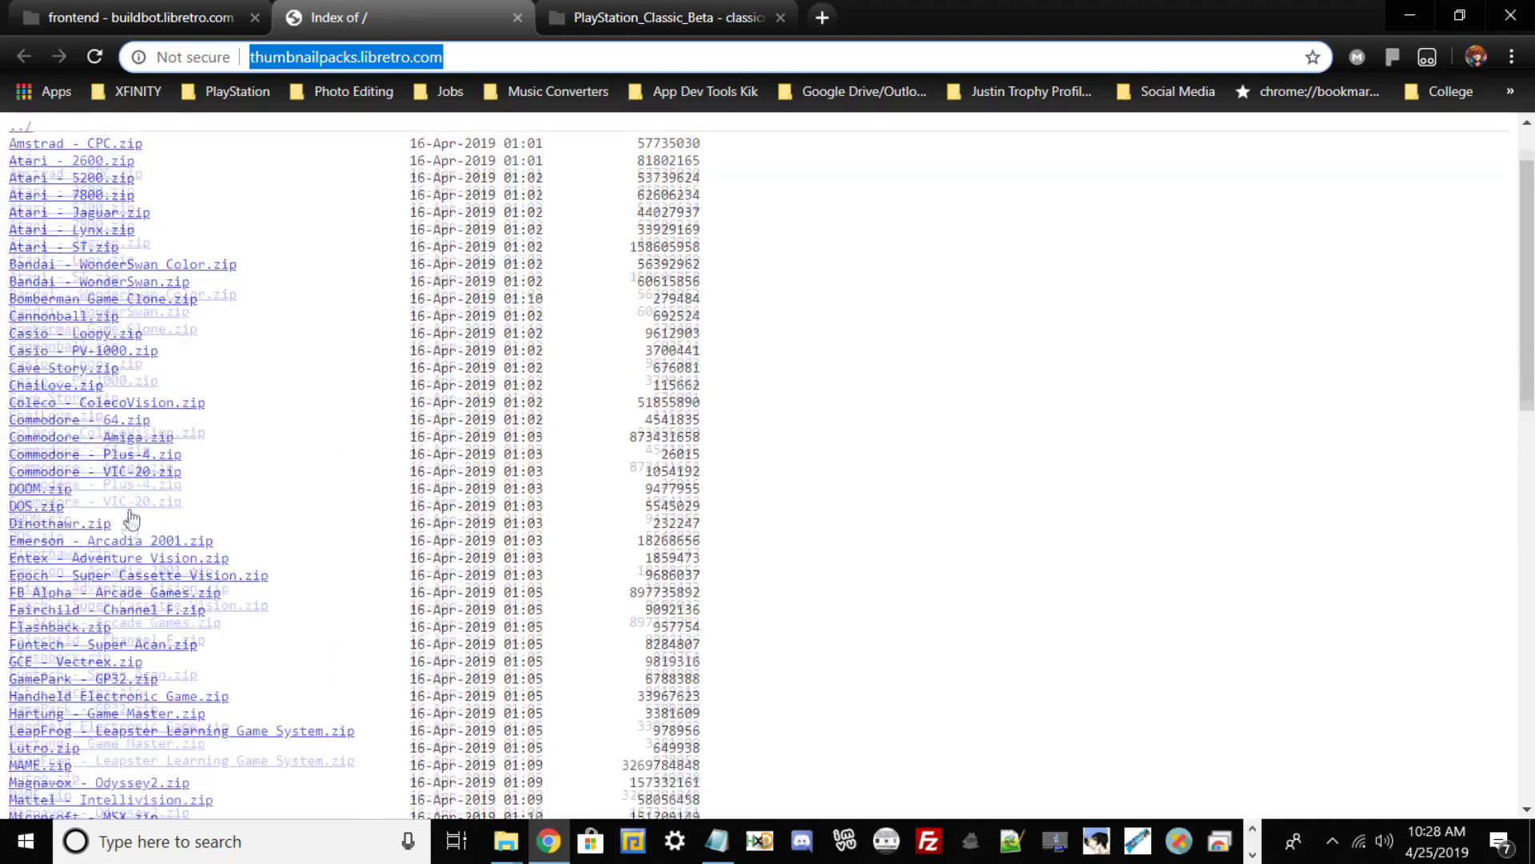
{"action": "scroll", "coordinate": [130, 526], "scroll_direction": "down", "scroll_amount": 12}
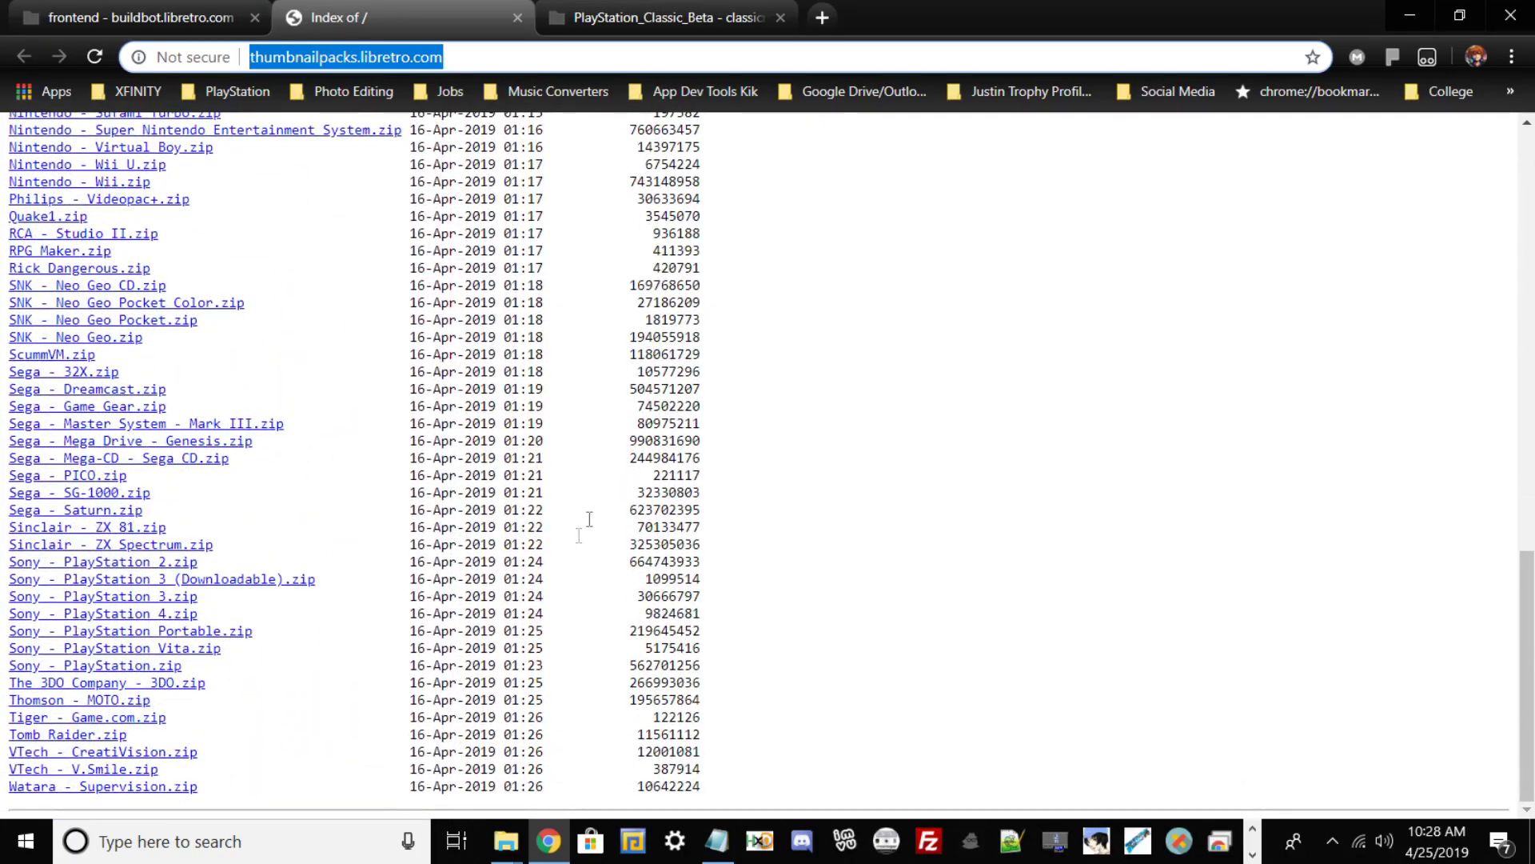
{"action": "scroll", "coordinate": [589, 519], "scroll_direction": "up", "scroll_amount": 15}
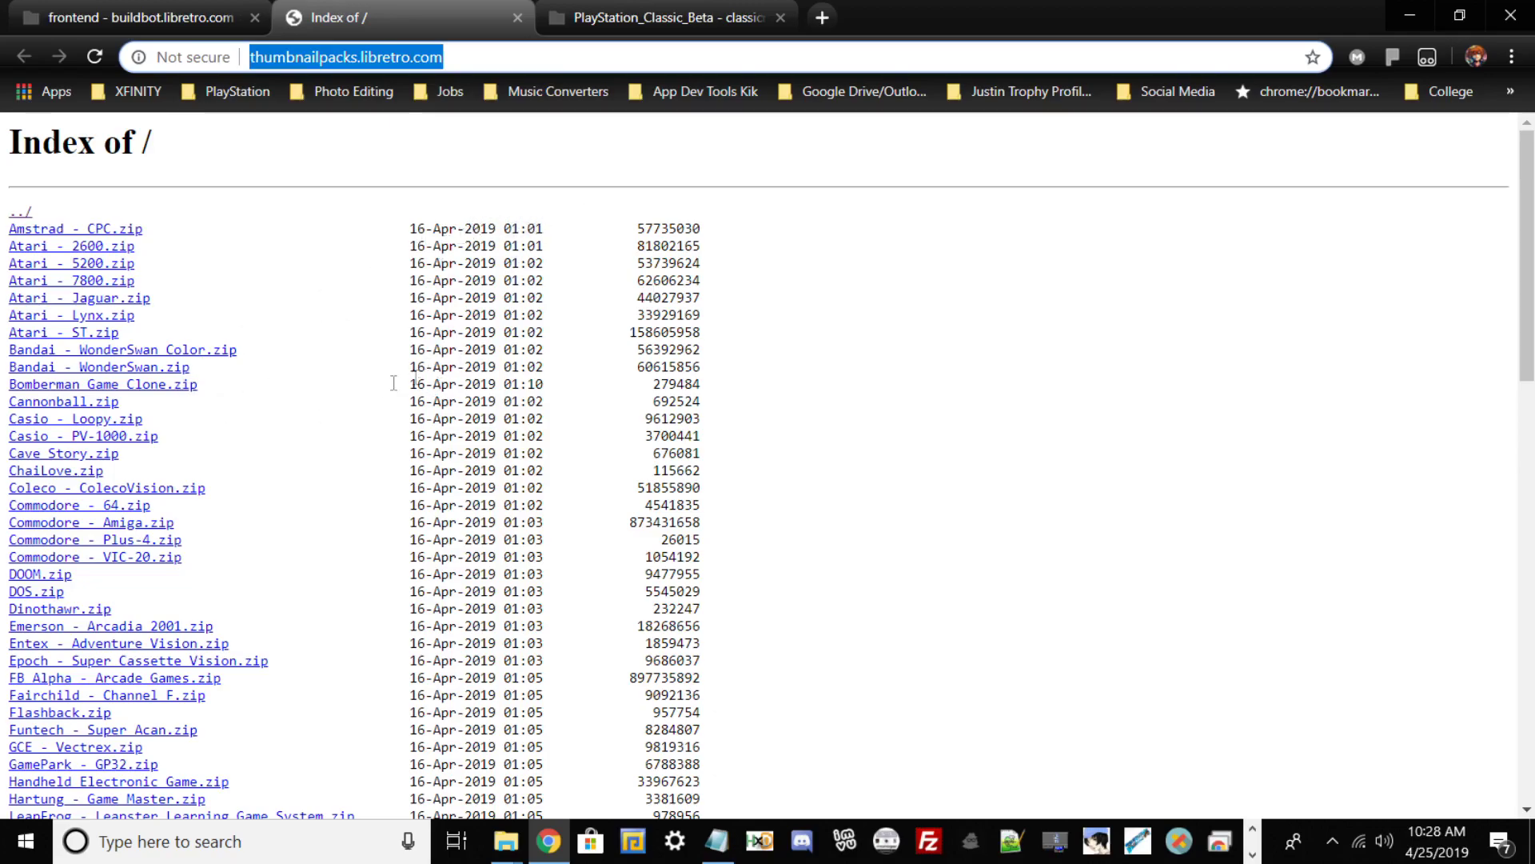
{"action": "scroll", "coordinate": [610, 462], "scroll_direction": "down", "scroll_amount": 15}
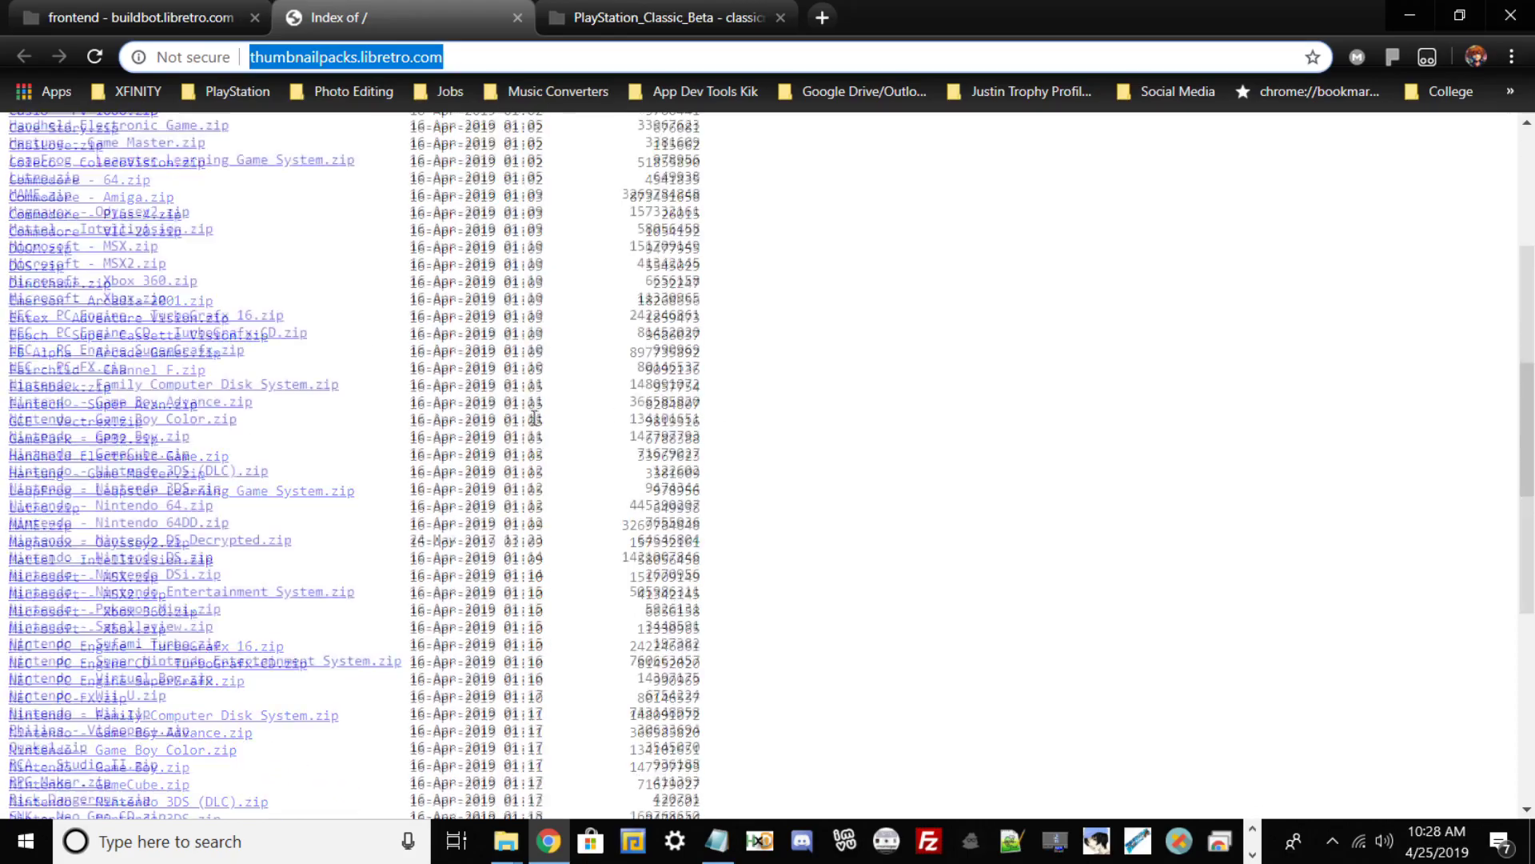
{"action": "scroll", "coordinate": [534, 450], "scroll_direction": "up", "scroll_amount": 15}
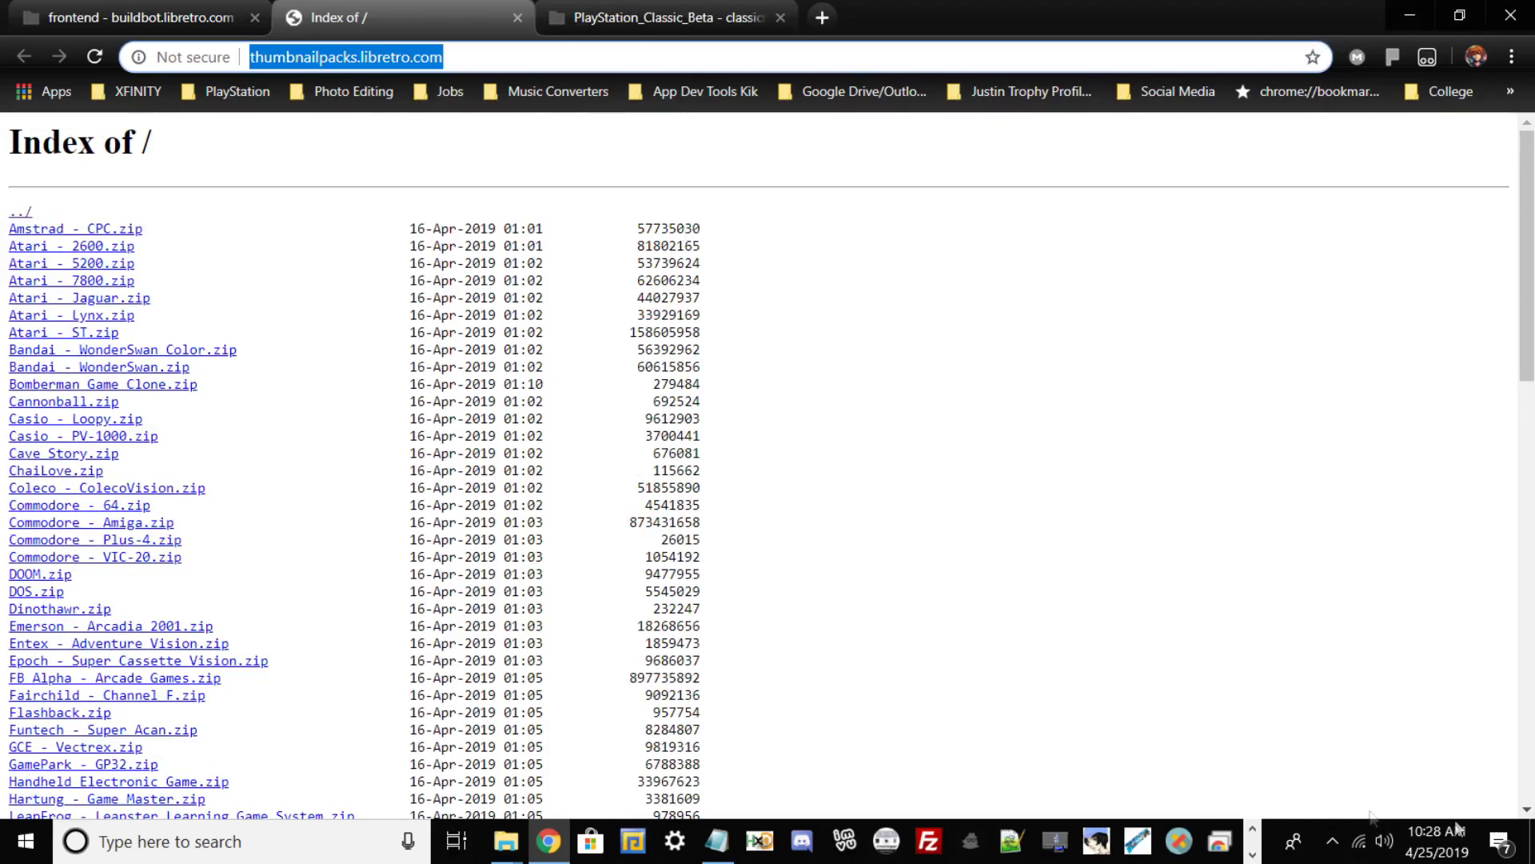
{"action": "left_click", "coordinate": [113, 26]}
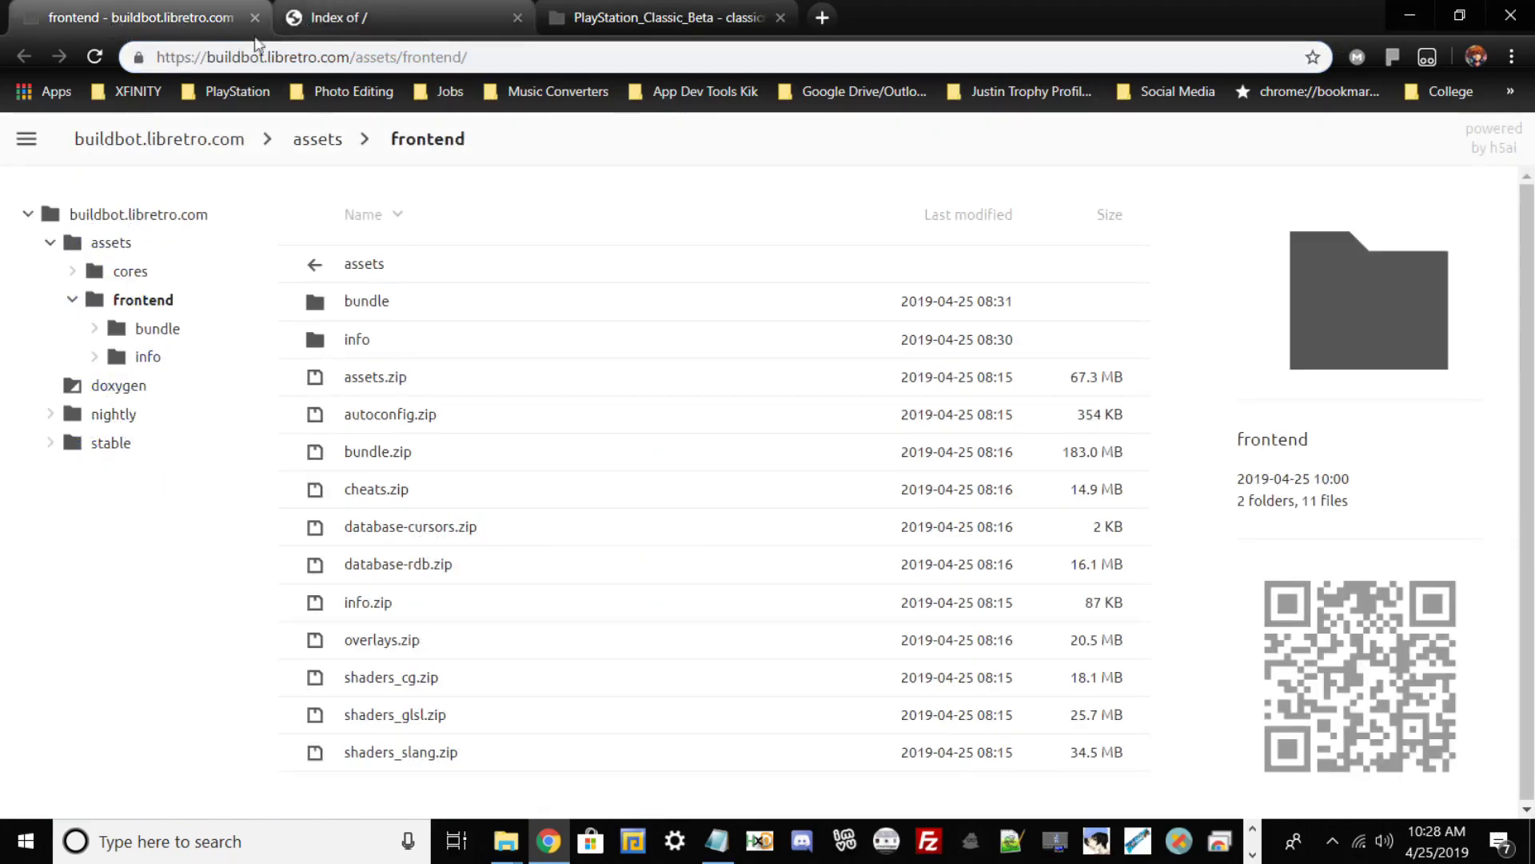
Select part of the buildbot.libretro.com assets/frontend address in the address bar.
{"action": "left_click_drag", "start_coordinate": [240, 56], "coordinate": [320, 56]}
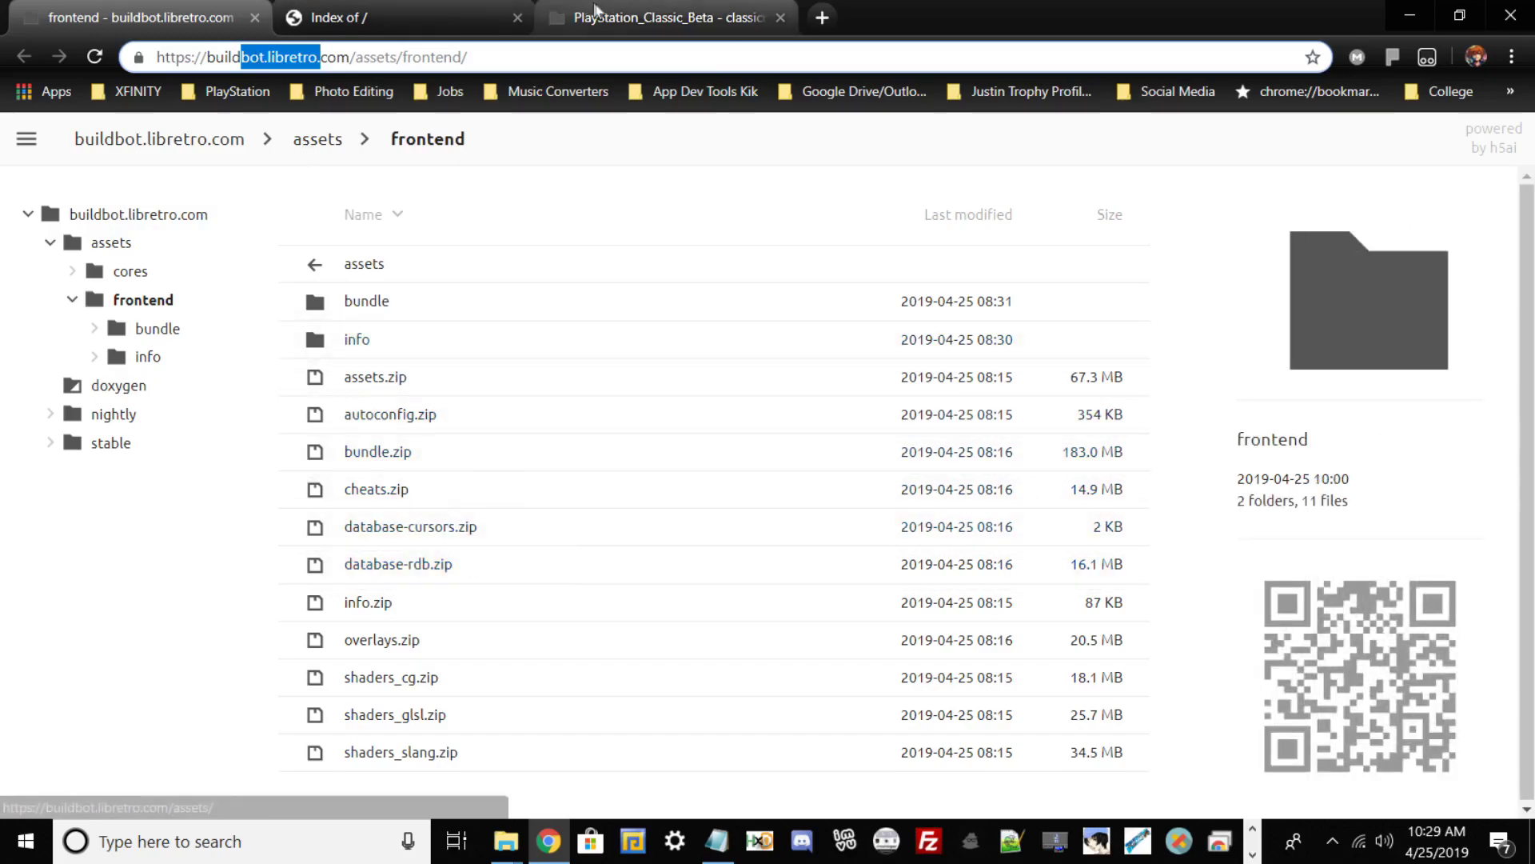
{"action": "left_click", "coordinate": [672, 19]}
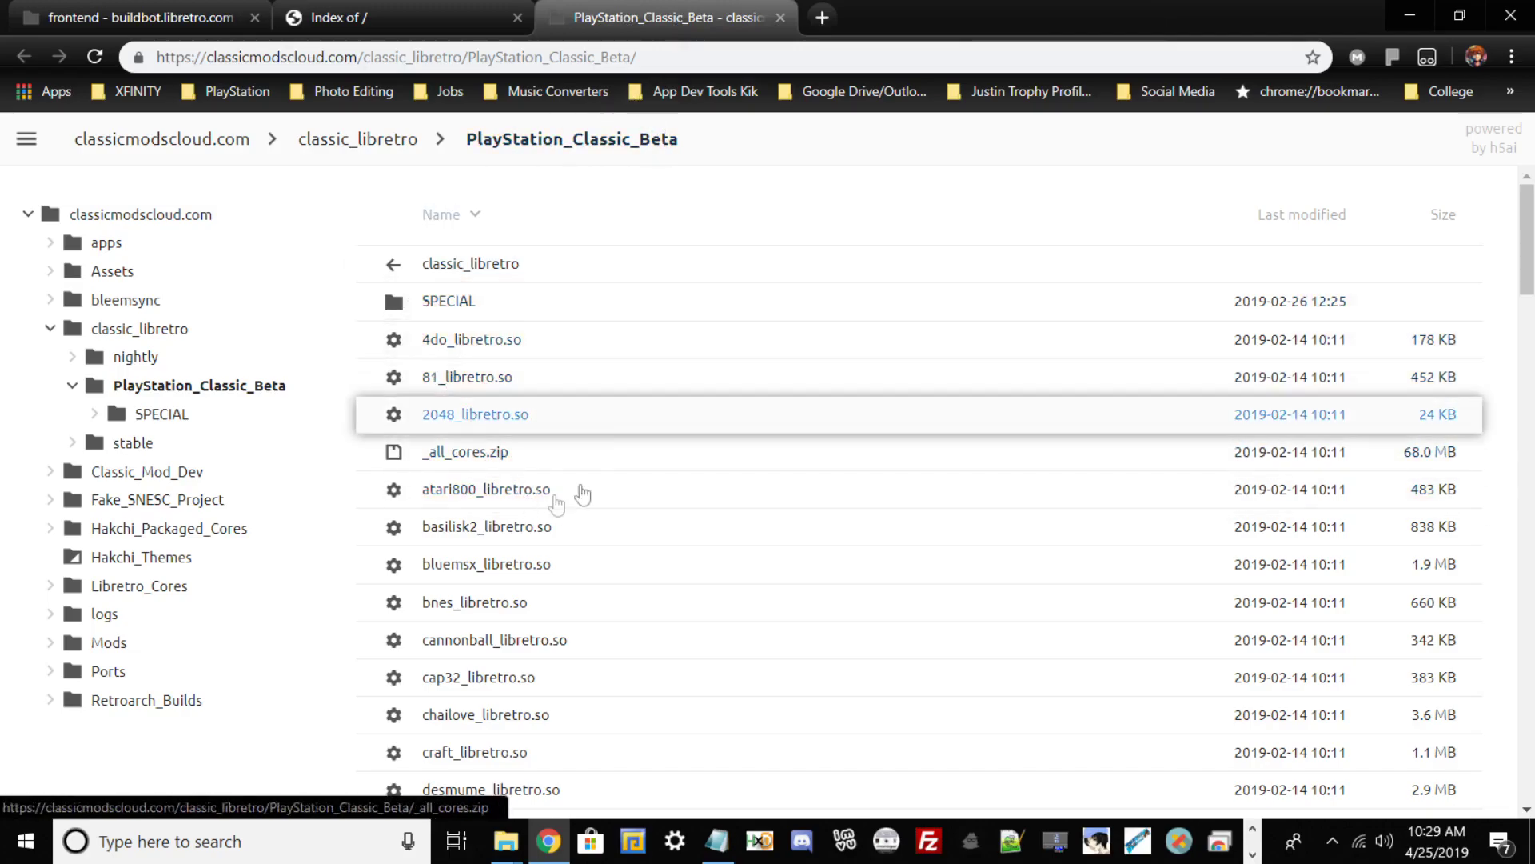
Download _all_cores.zip from the beta listing, open the SPECIAL folder, and minimize Chrome.
{"action": "scroll", "coordinate": [532, 396], "scroll_direction": "down", "scroll_amount": 2}
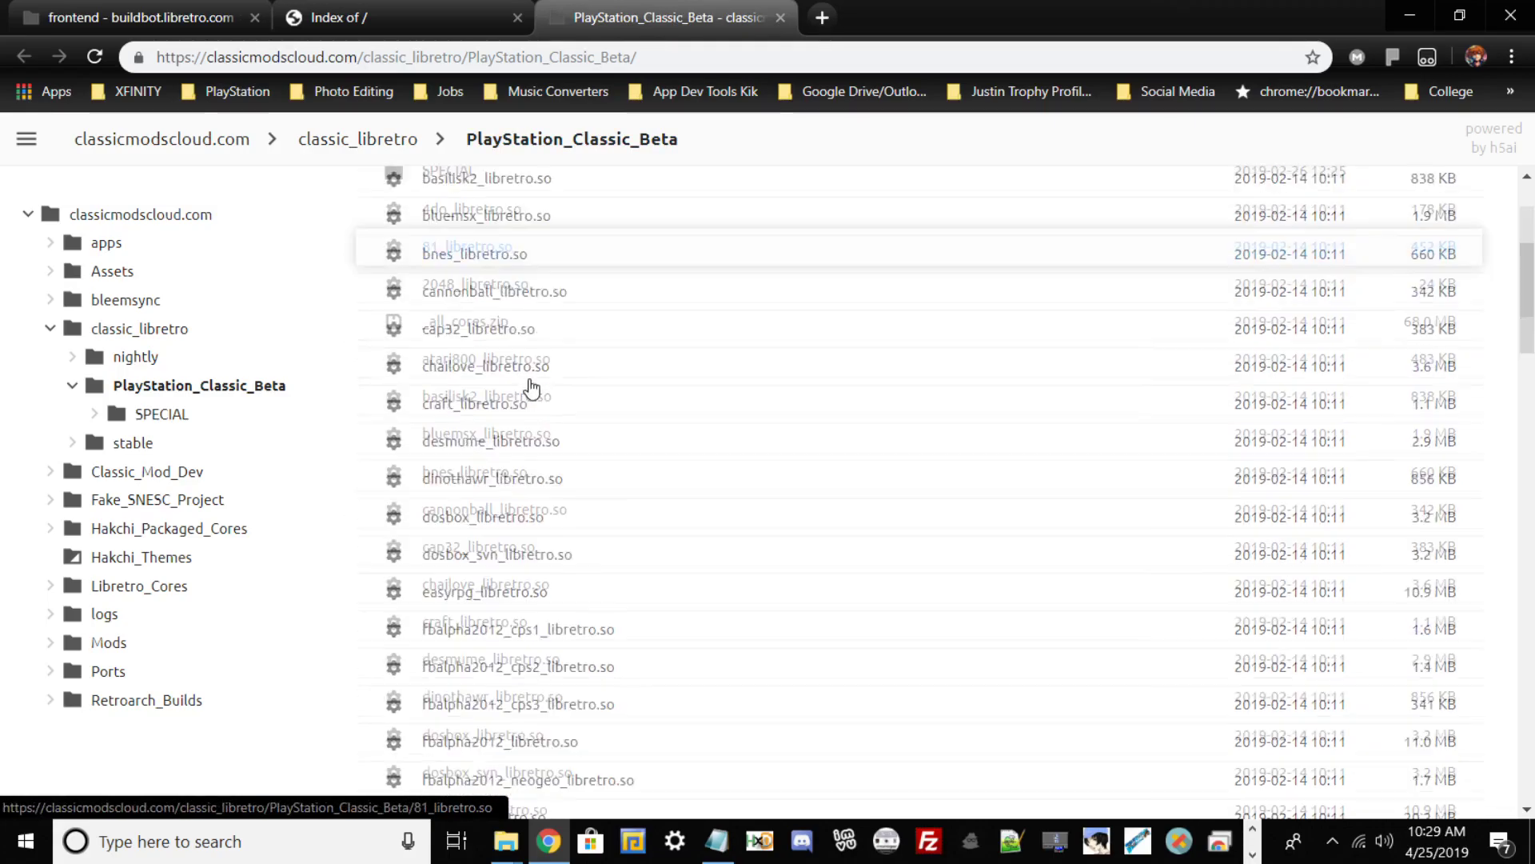
{"action": "scroll", "coordinate": [532, 391], "scroll_direction": "down", "scroll_amount": 5}
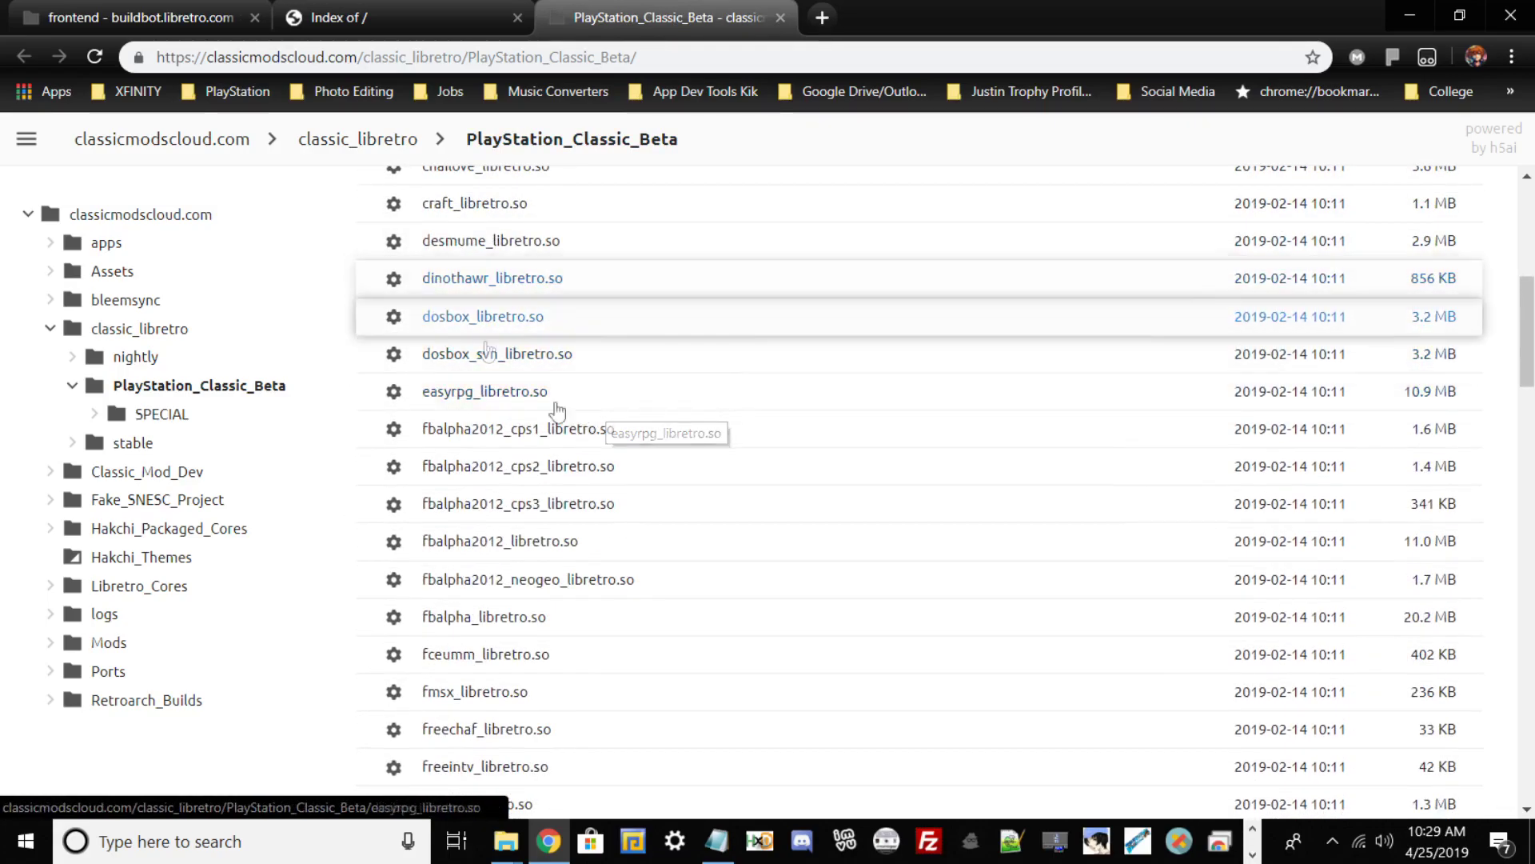
{"action": "scroll", "coordinate": [600, 448], "scroll_direction": "down", "scroll_amount": 5}
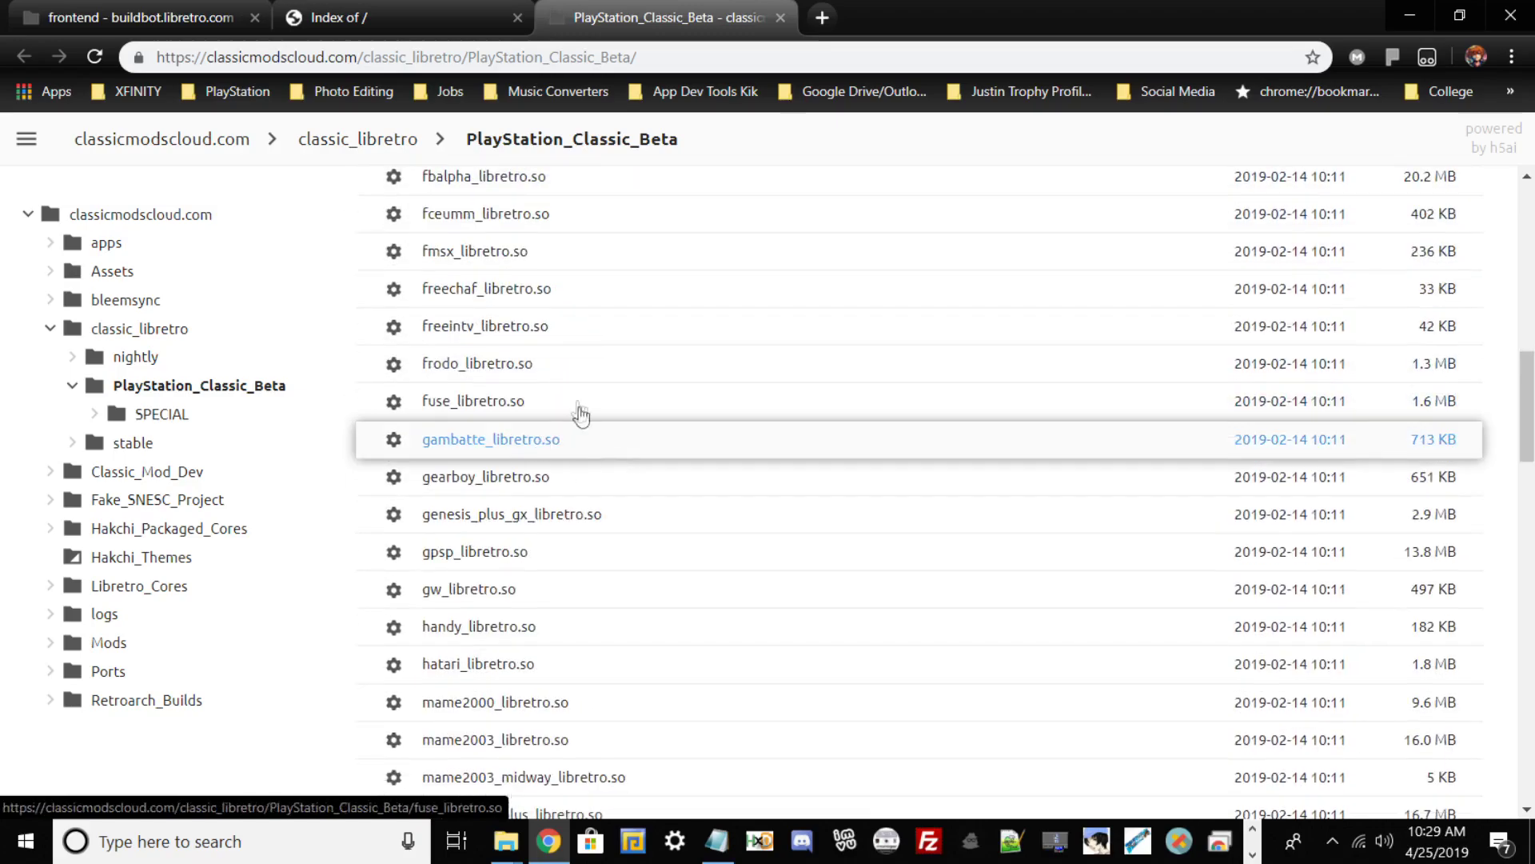
{"action": "scroll", "coordinate": [582, 413], "scroll_direction": "up", "scroll_amount": 5}
{"action": "scroll", "coordinate": [589, 384], "scroll_direction": "up", "scroll_amount": 1}
{"action": "scroll", "coordinate": [581, 382], "scroll_direction": "up", "scroll_amount": 5}
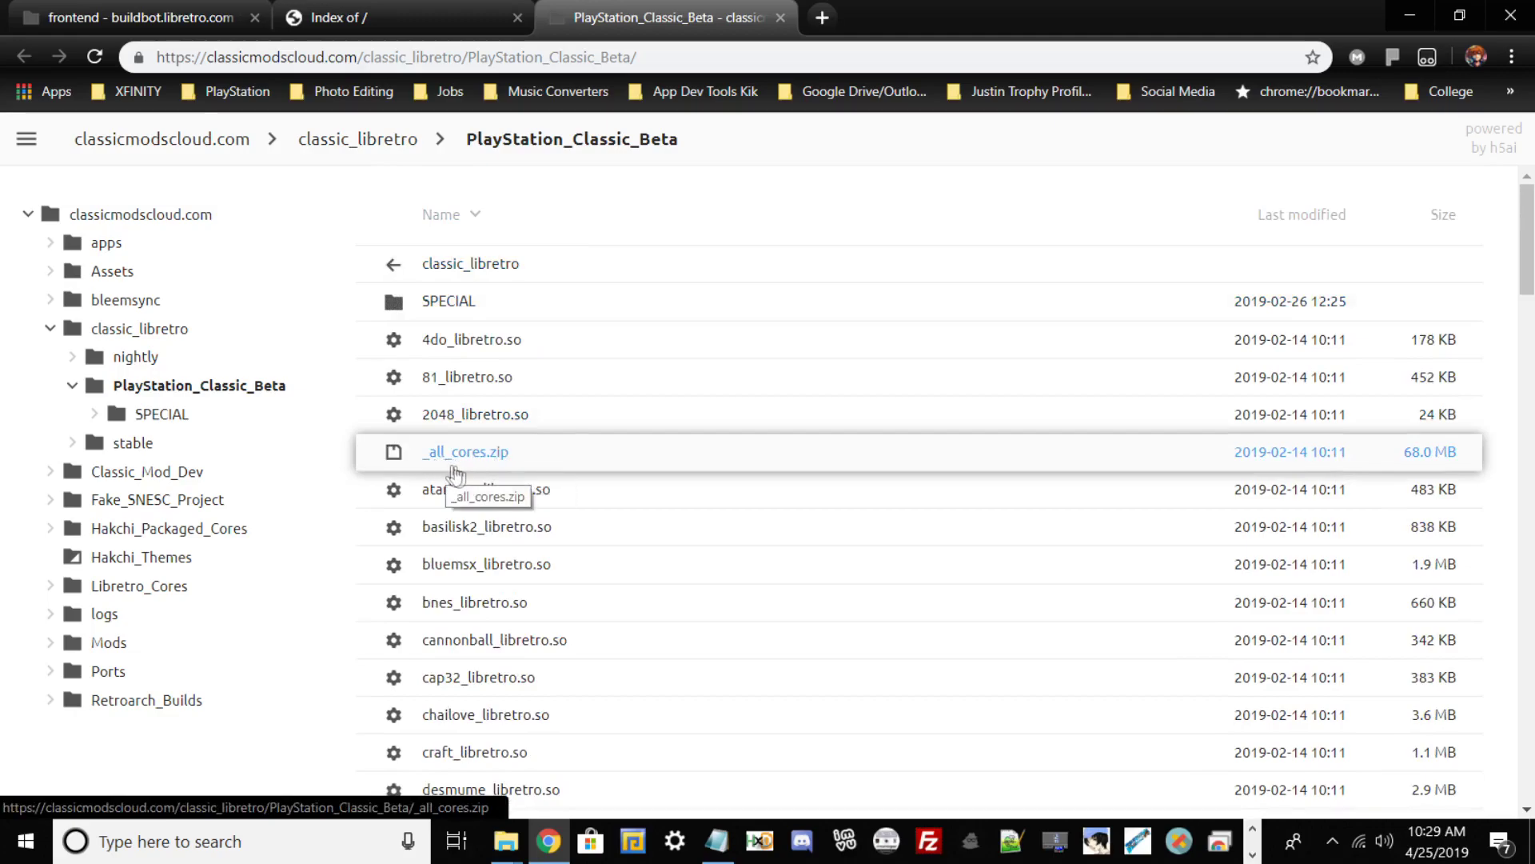
{"action": "left_click", "coordinate": [490, 459]}
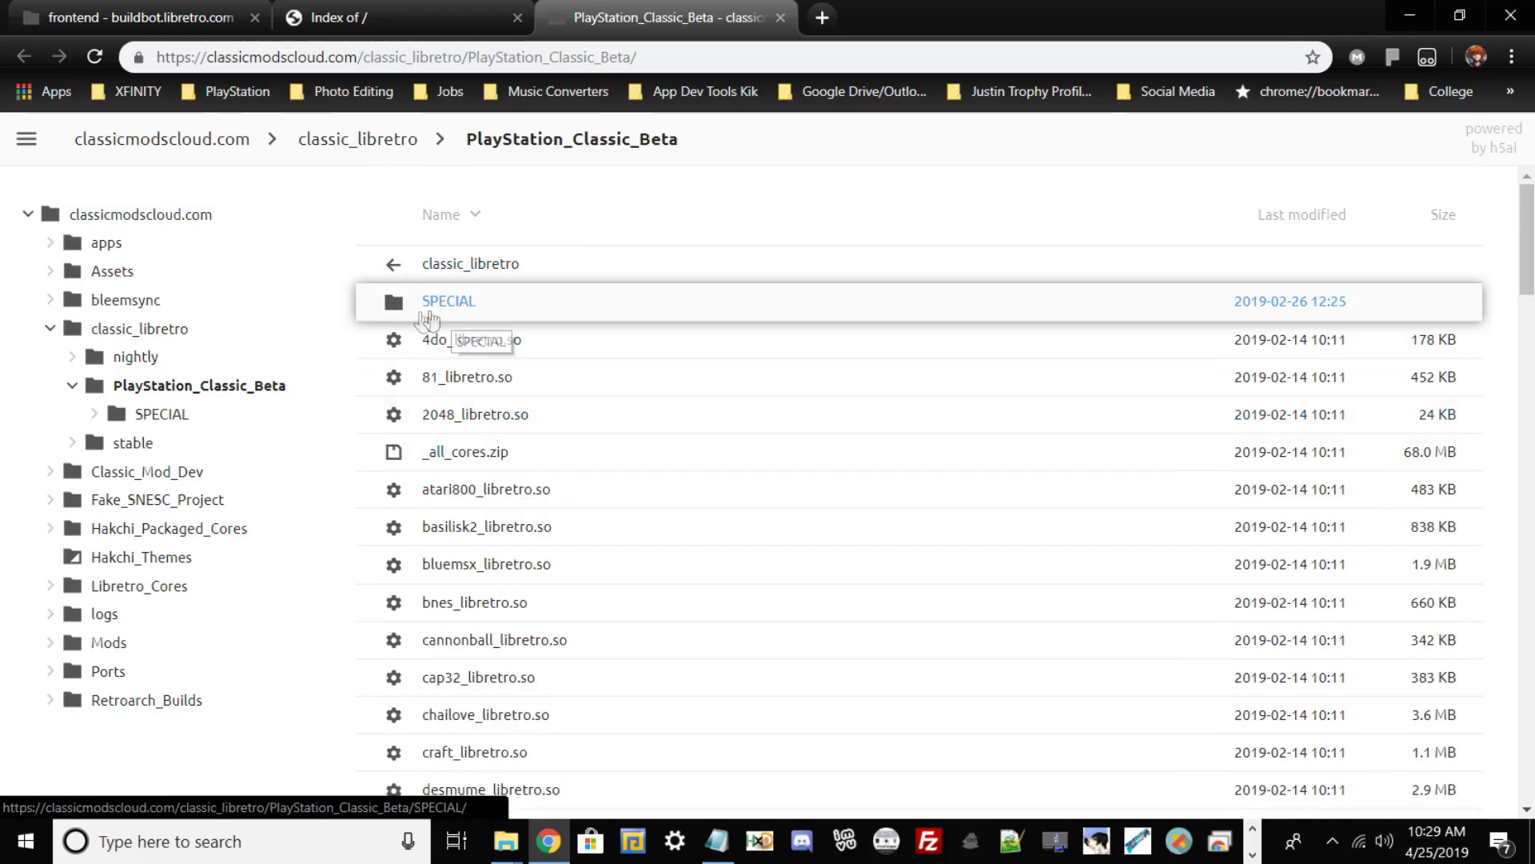
{"action": "left_click", "coordinate": [469, 307]}
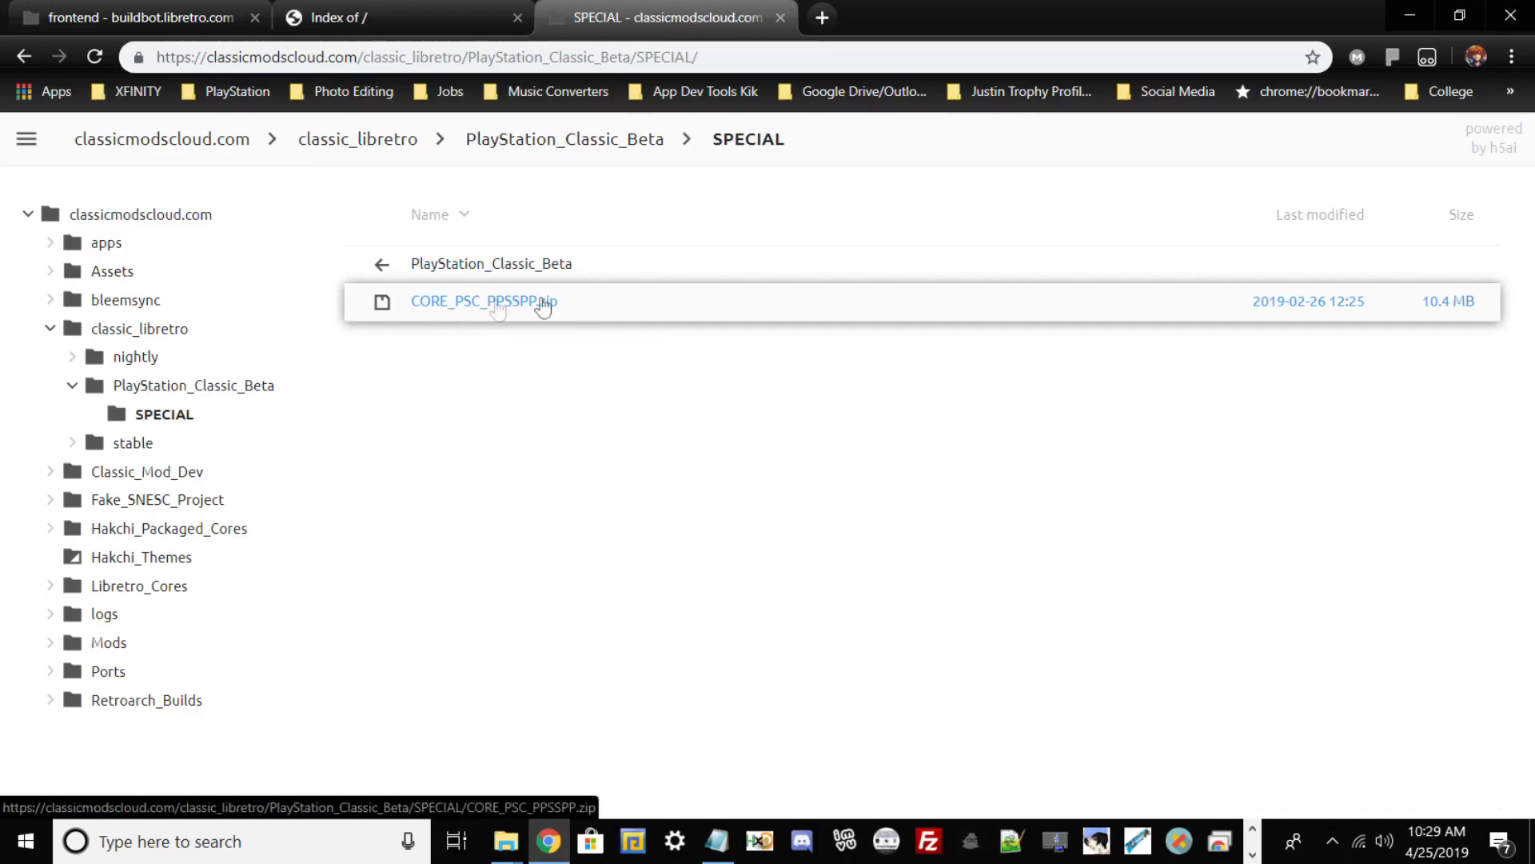
{"action": "left_click", "coordinate": [1408, 14]}
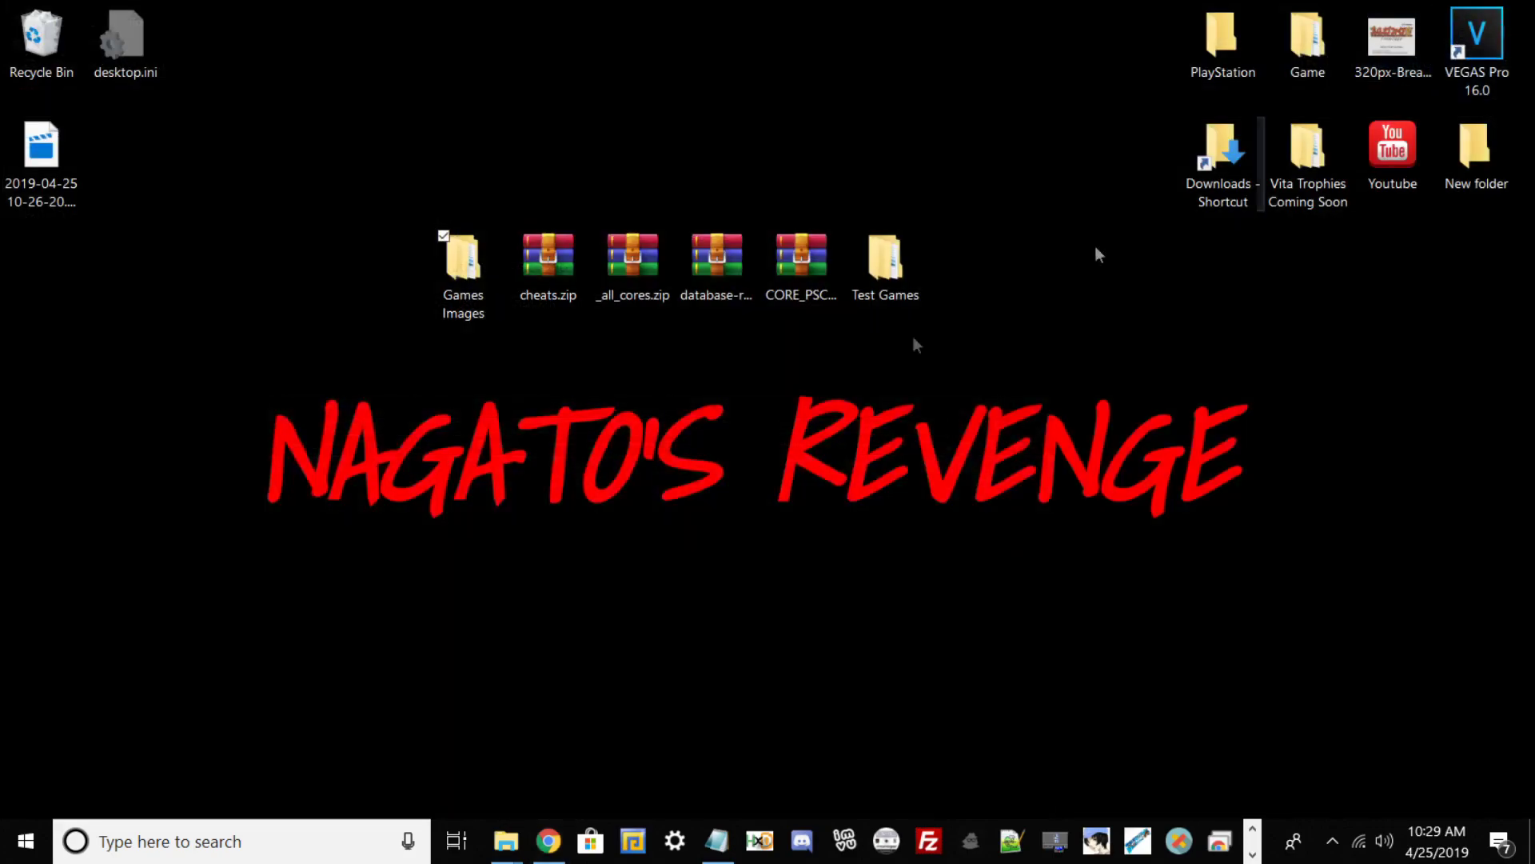
{"action": "left_click", "coordinate": [808, 256]}
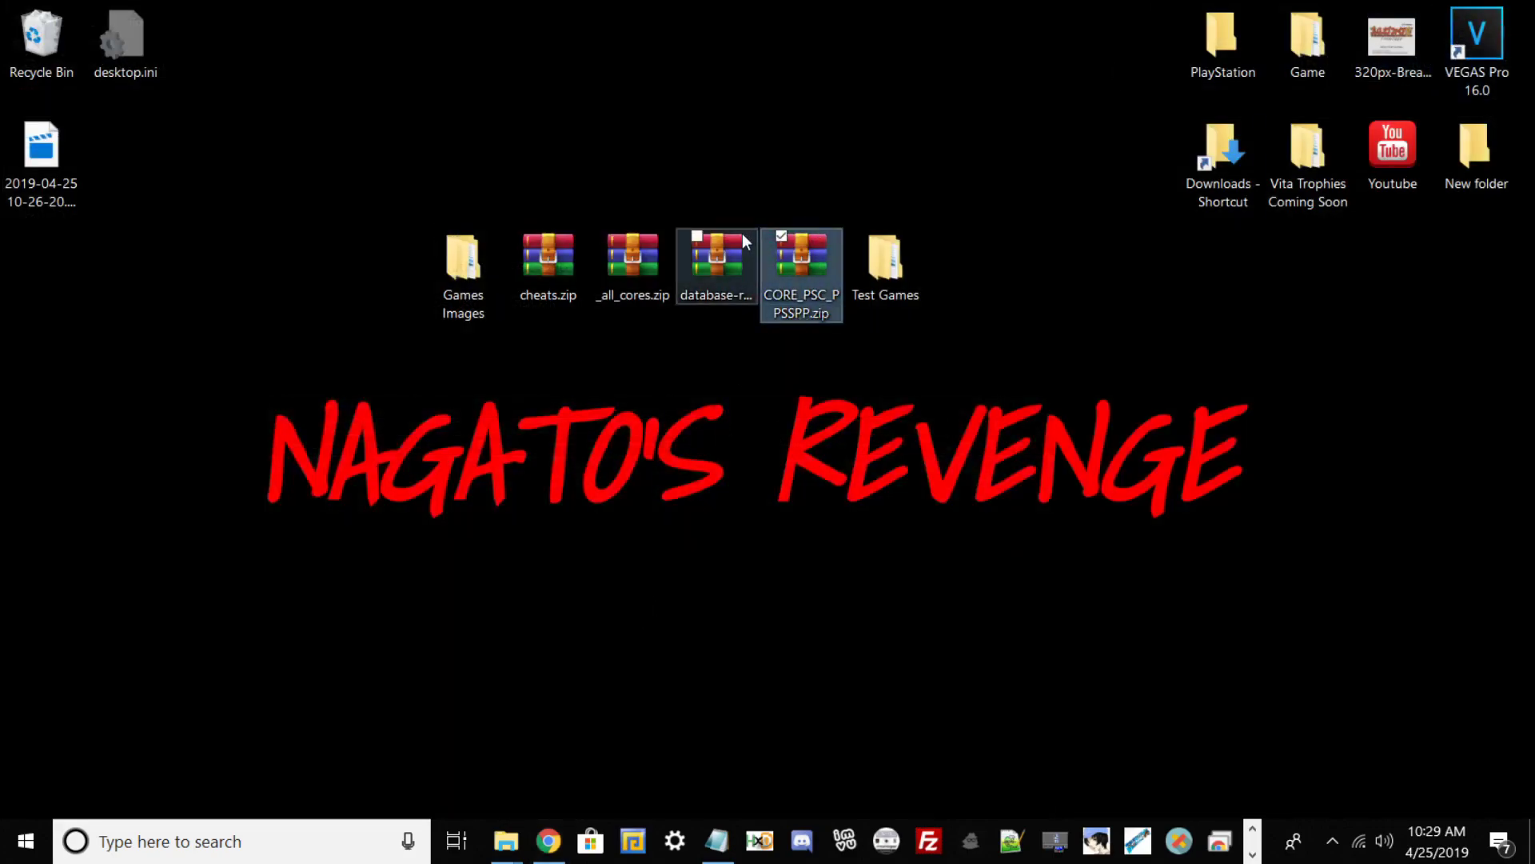
{"action": "left_click", "coordinate": [709, 272]}
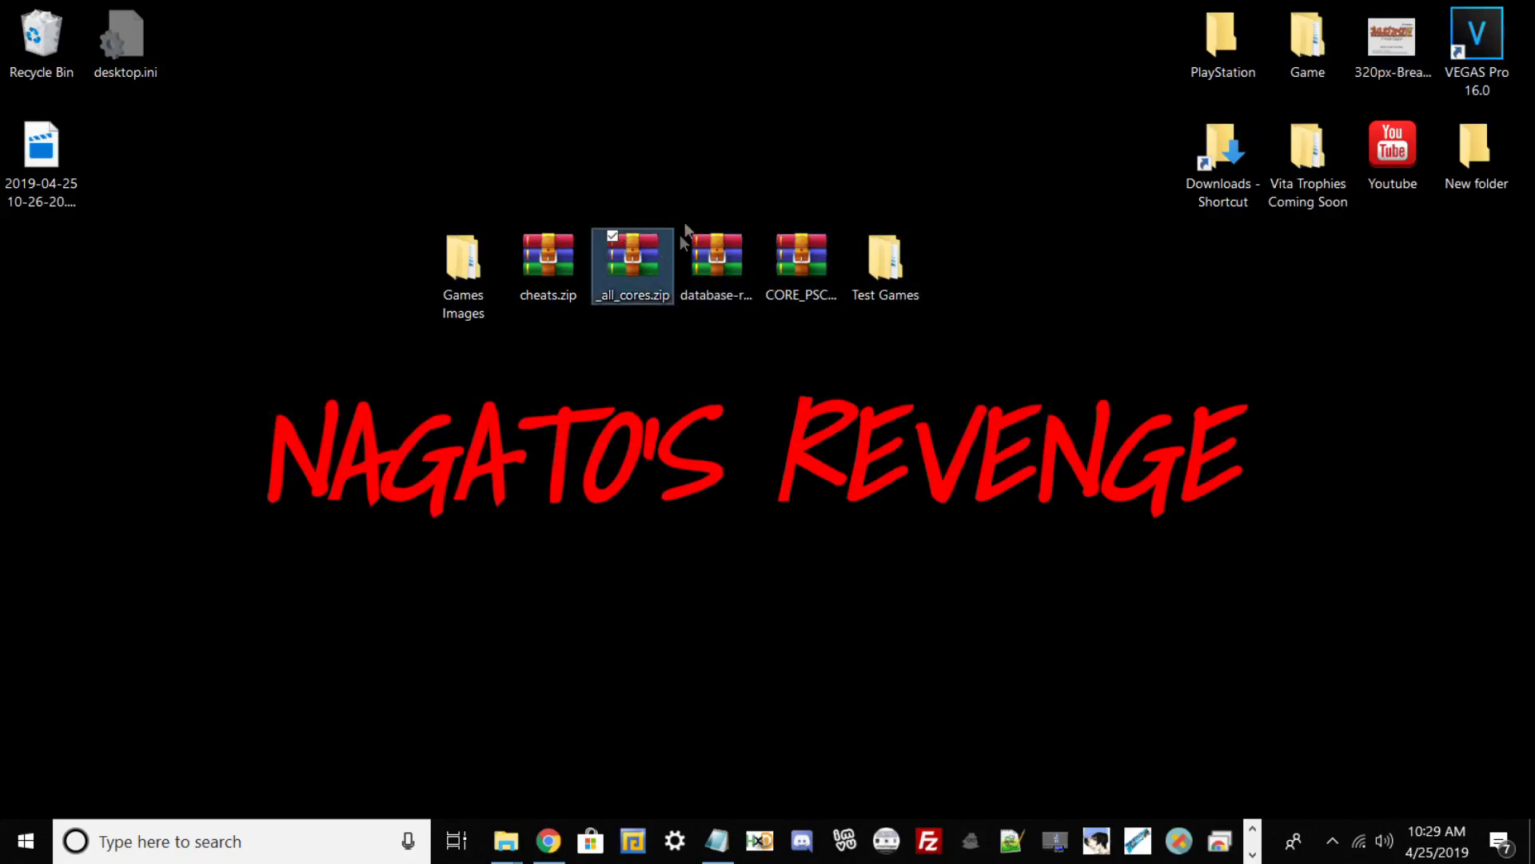
{"action": "left_click", "coordinate": [575, 240]}
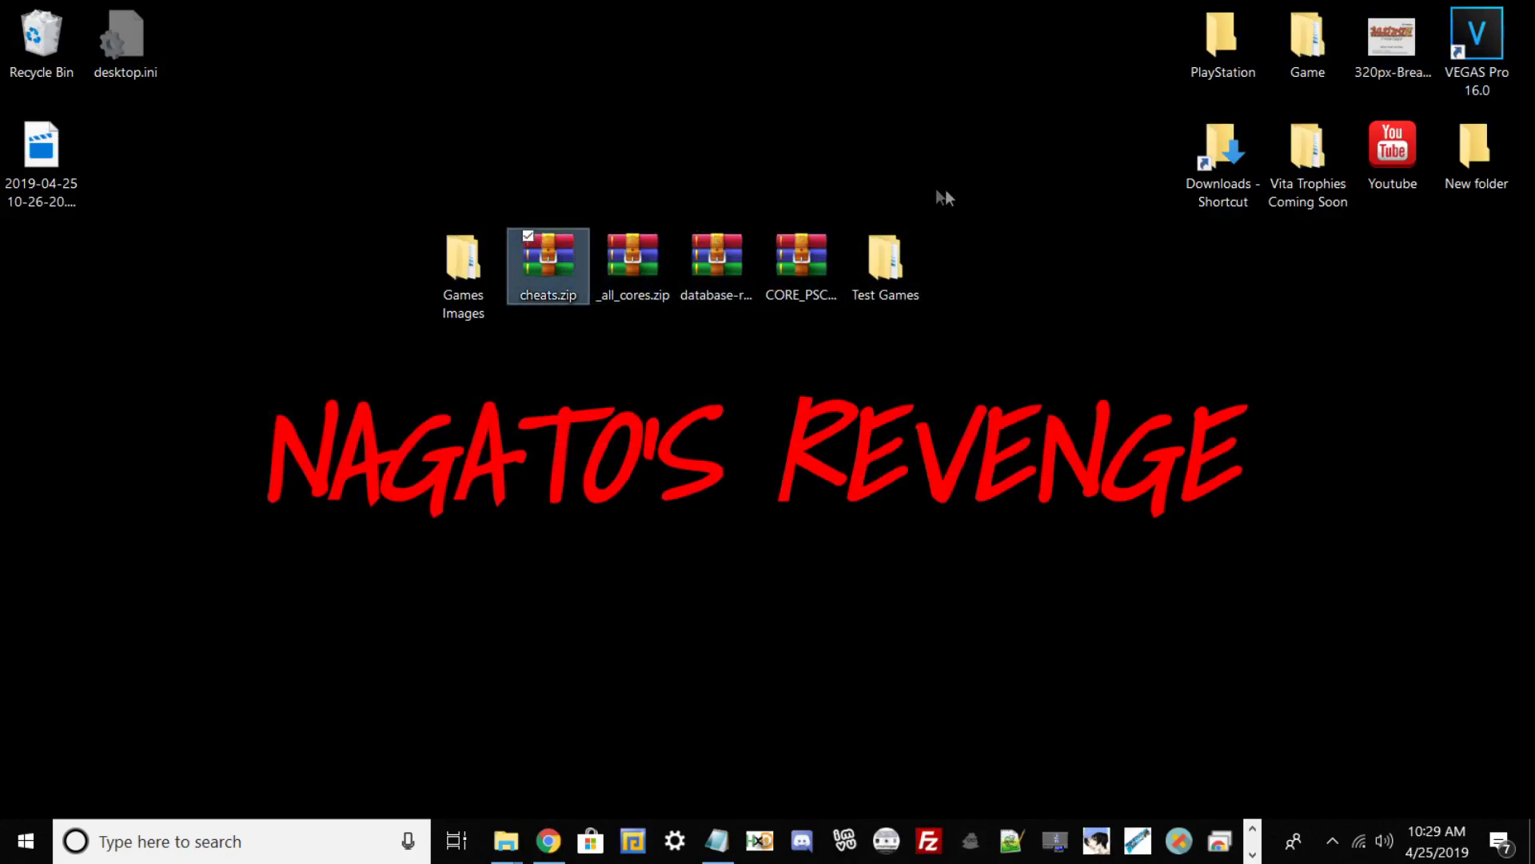
{"action": "left_click", "coordinate": [471, 364]}
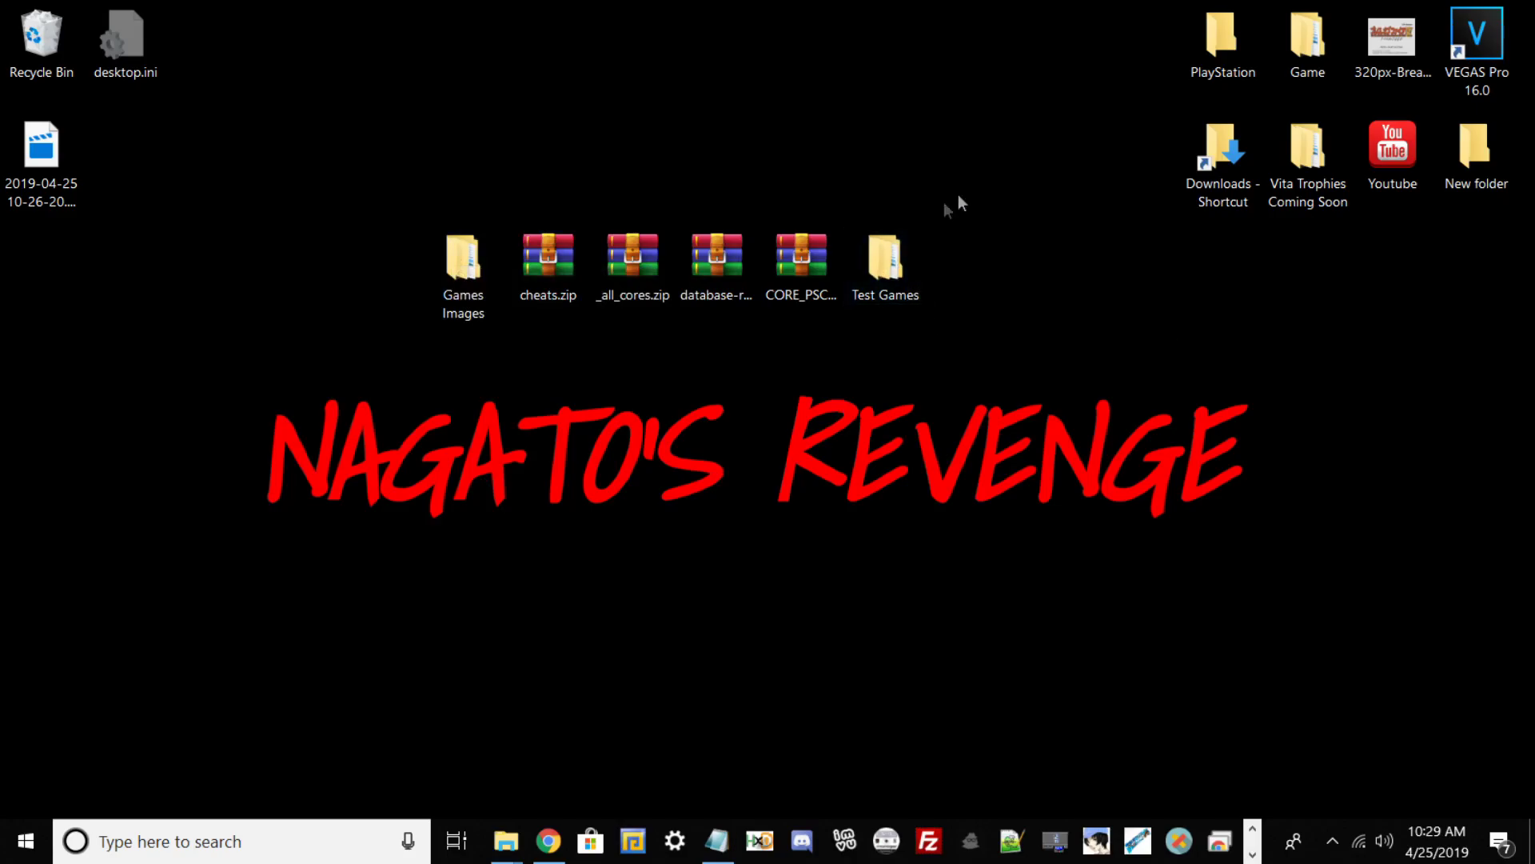
{"action": "double_click", "coordinate": [888, 260]}
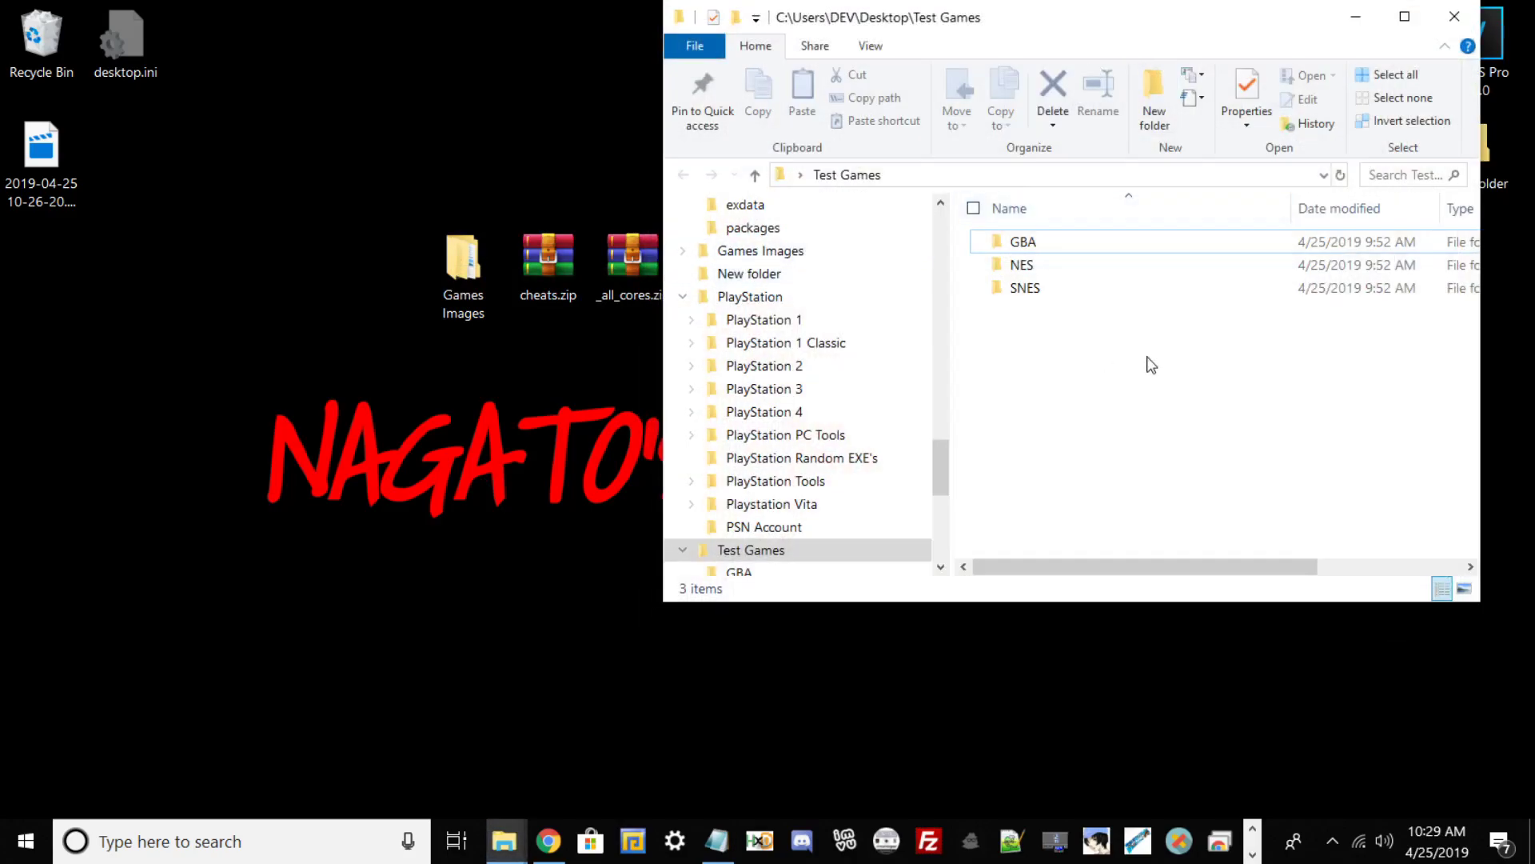
Maximize Test Games, inspect its NES and SNES folders, return to Test Games, then minimize.
{"action": "left_click", "coordinate": [1404, 16]}
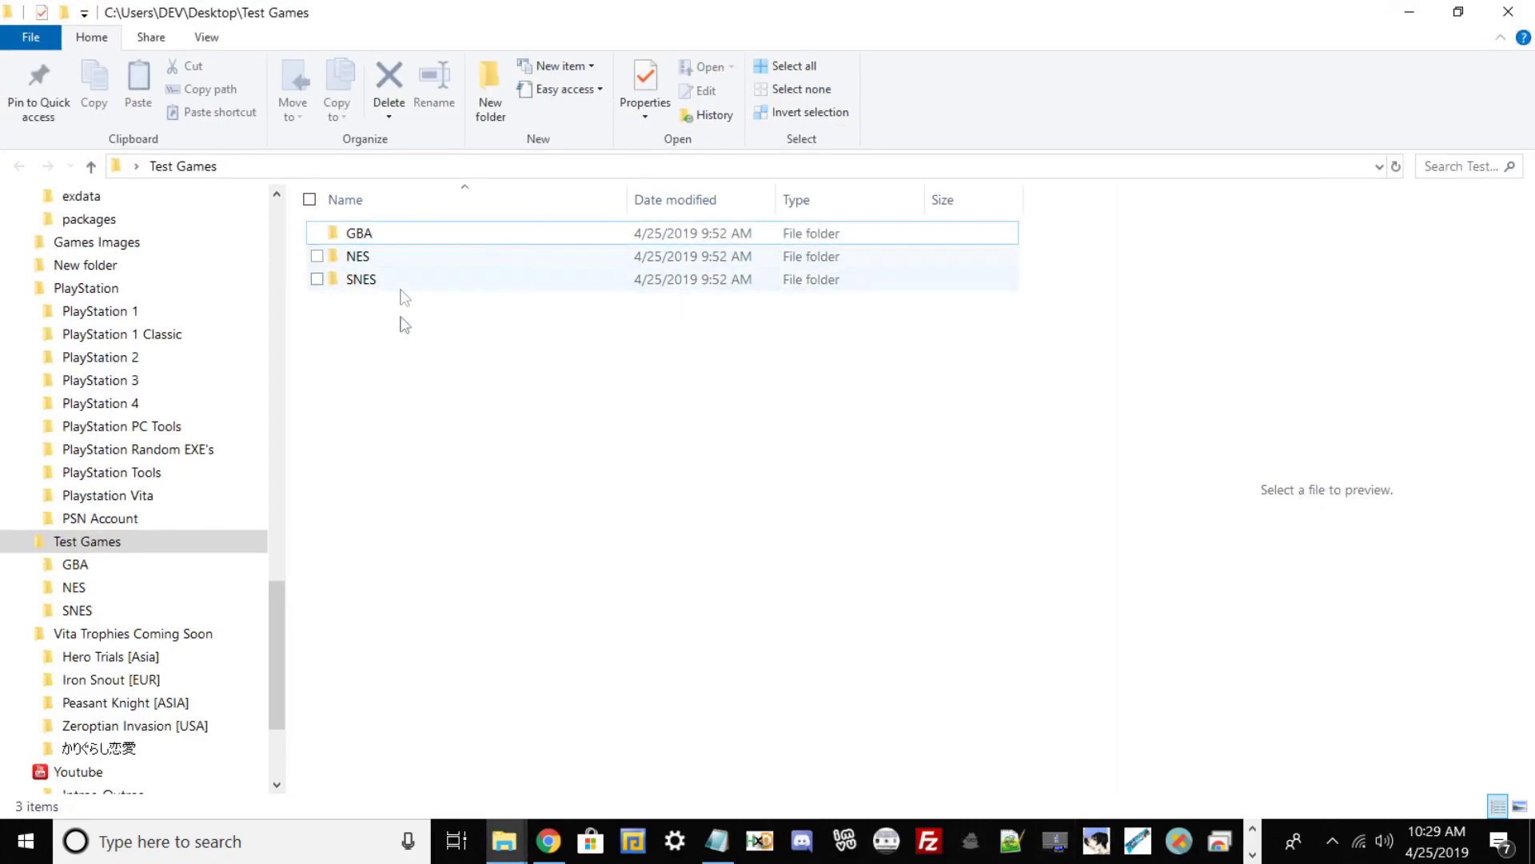
{"action": "mouse_move", "coordinate": [377, 262]}
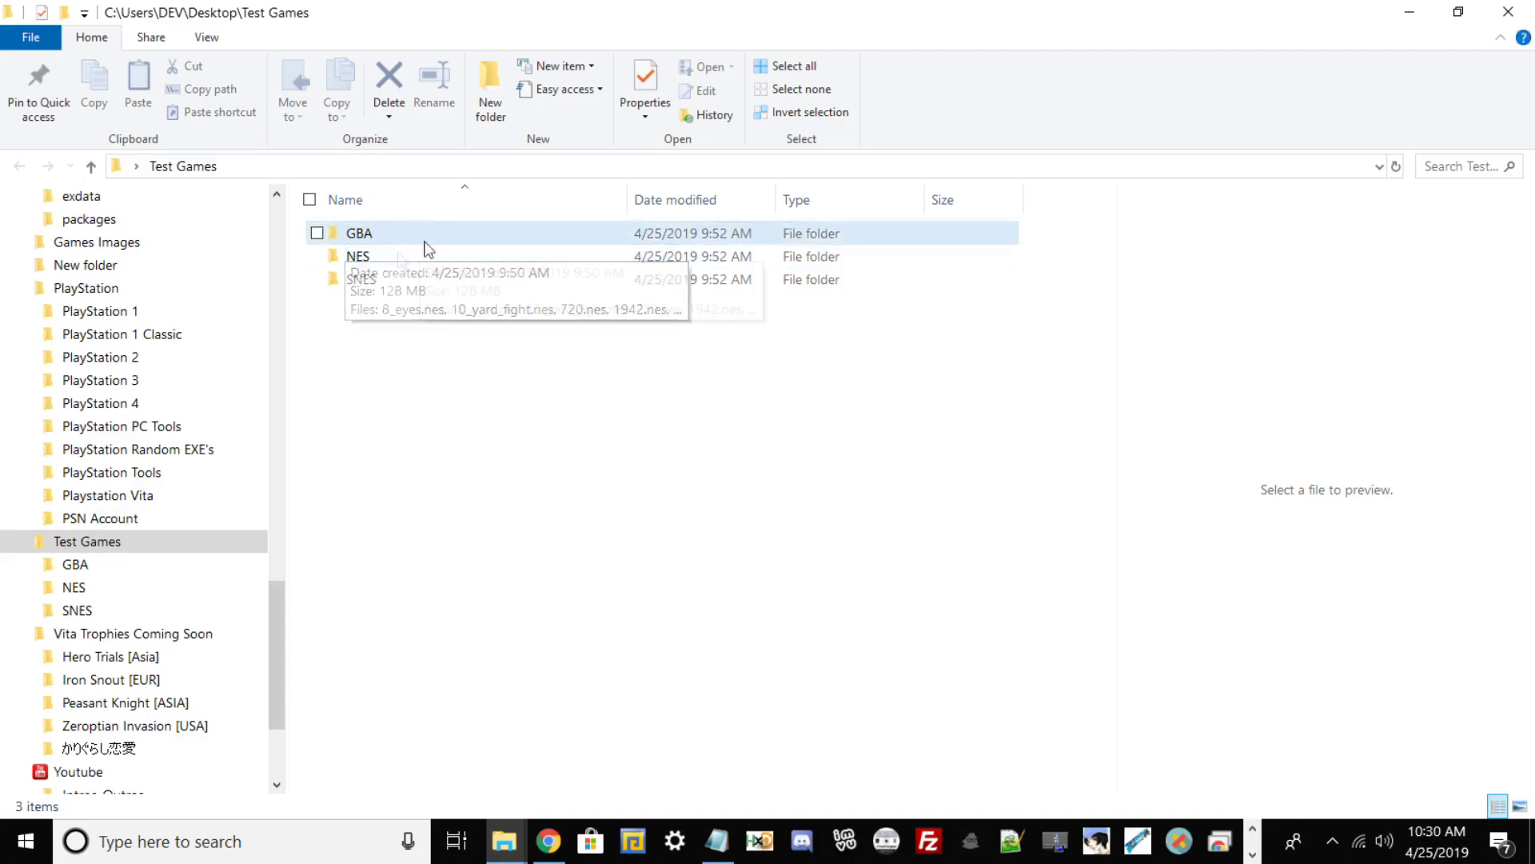
{"action": "left_click", "coordinate": [378, 262]}
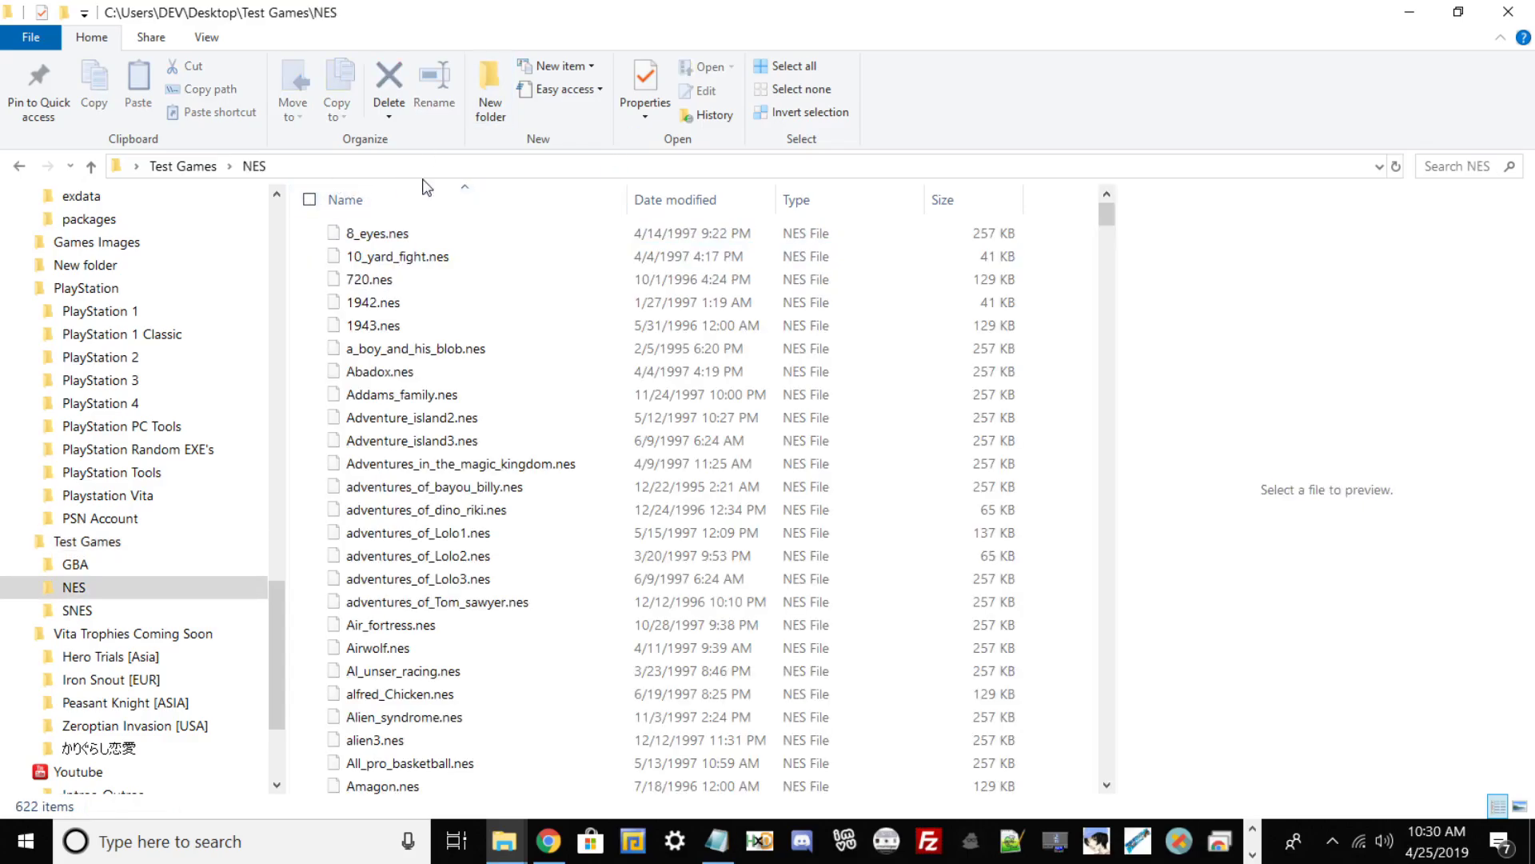
{"action": "scroll", "coordinate": [512, 480], "scroll_direction": "down", "scroll_amount": 10}
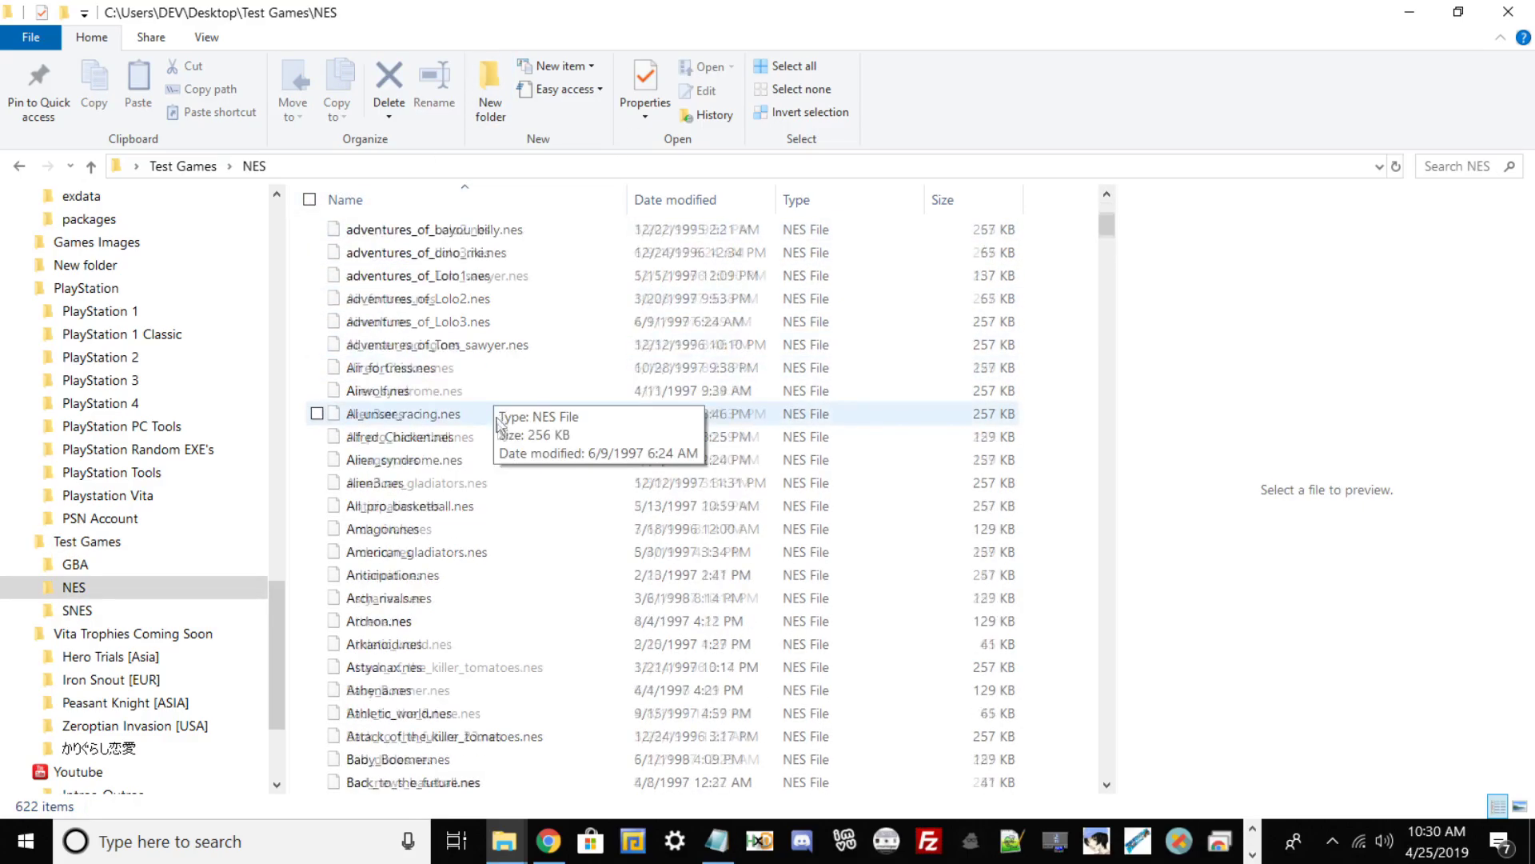
{"action": "left_click", "coordinate": [188, 166]}
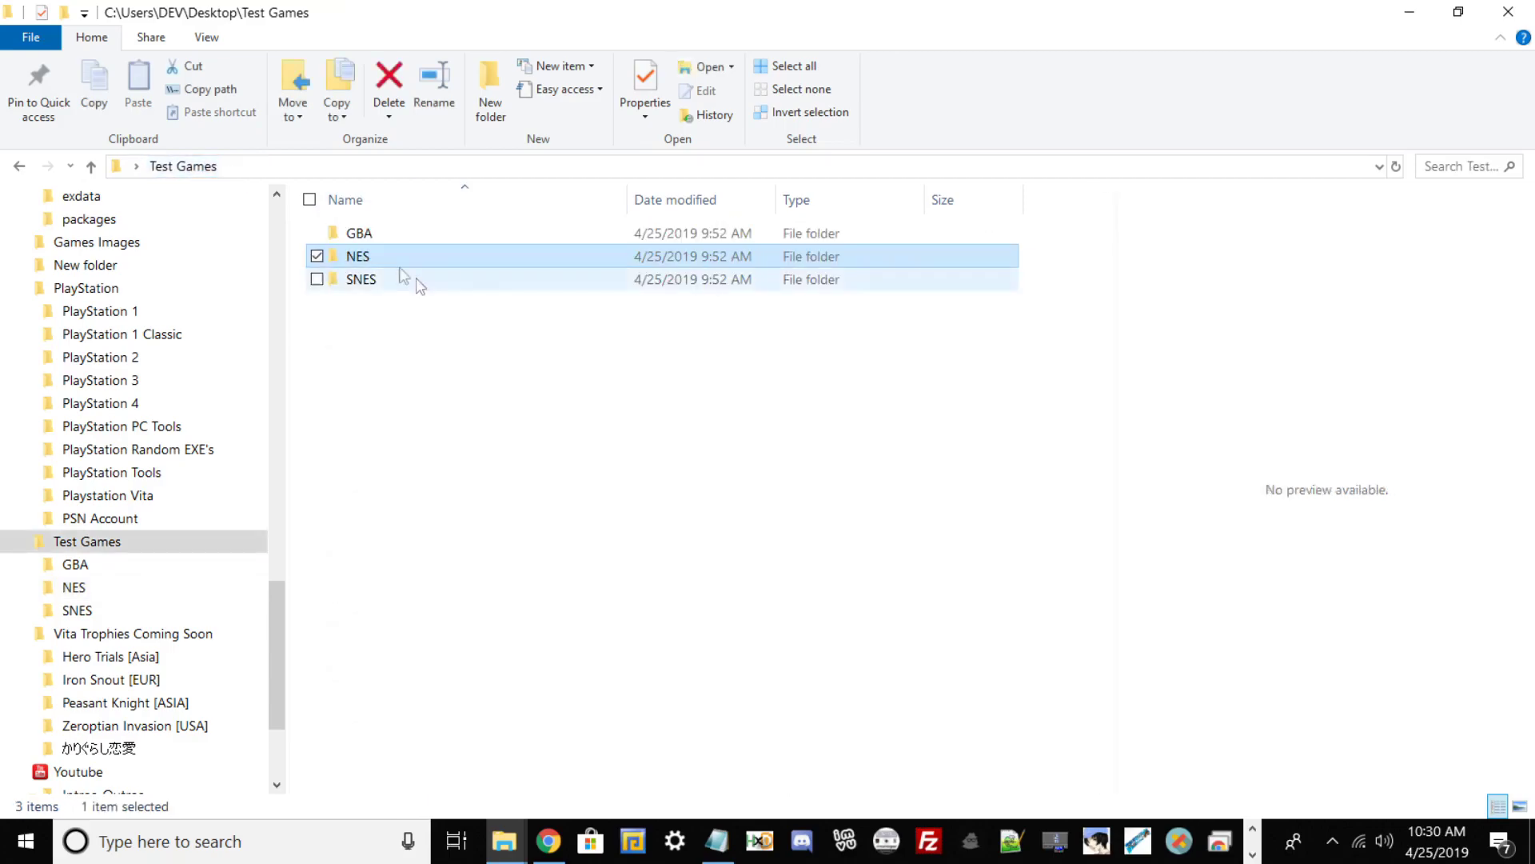
{"action": "double_click", "coordinate": [412, 279]}
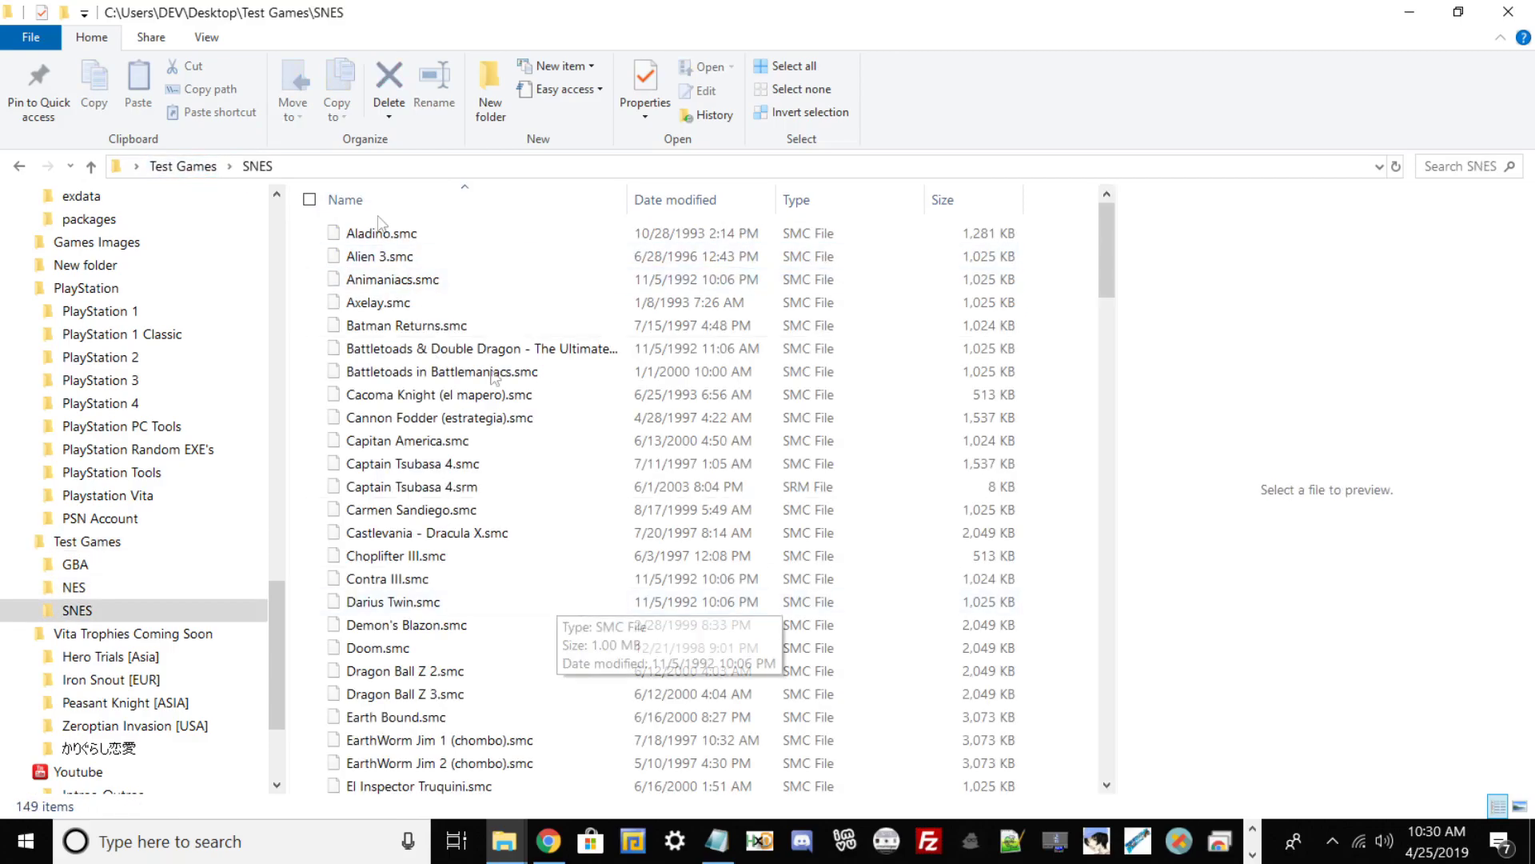
{"action": "key", "text": "BackSpace"}
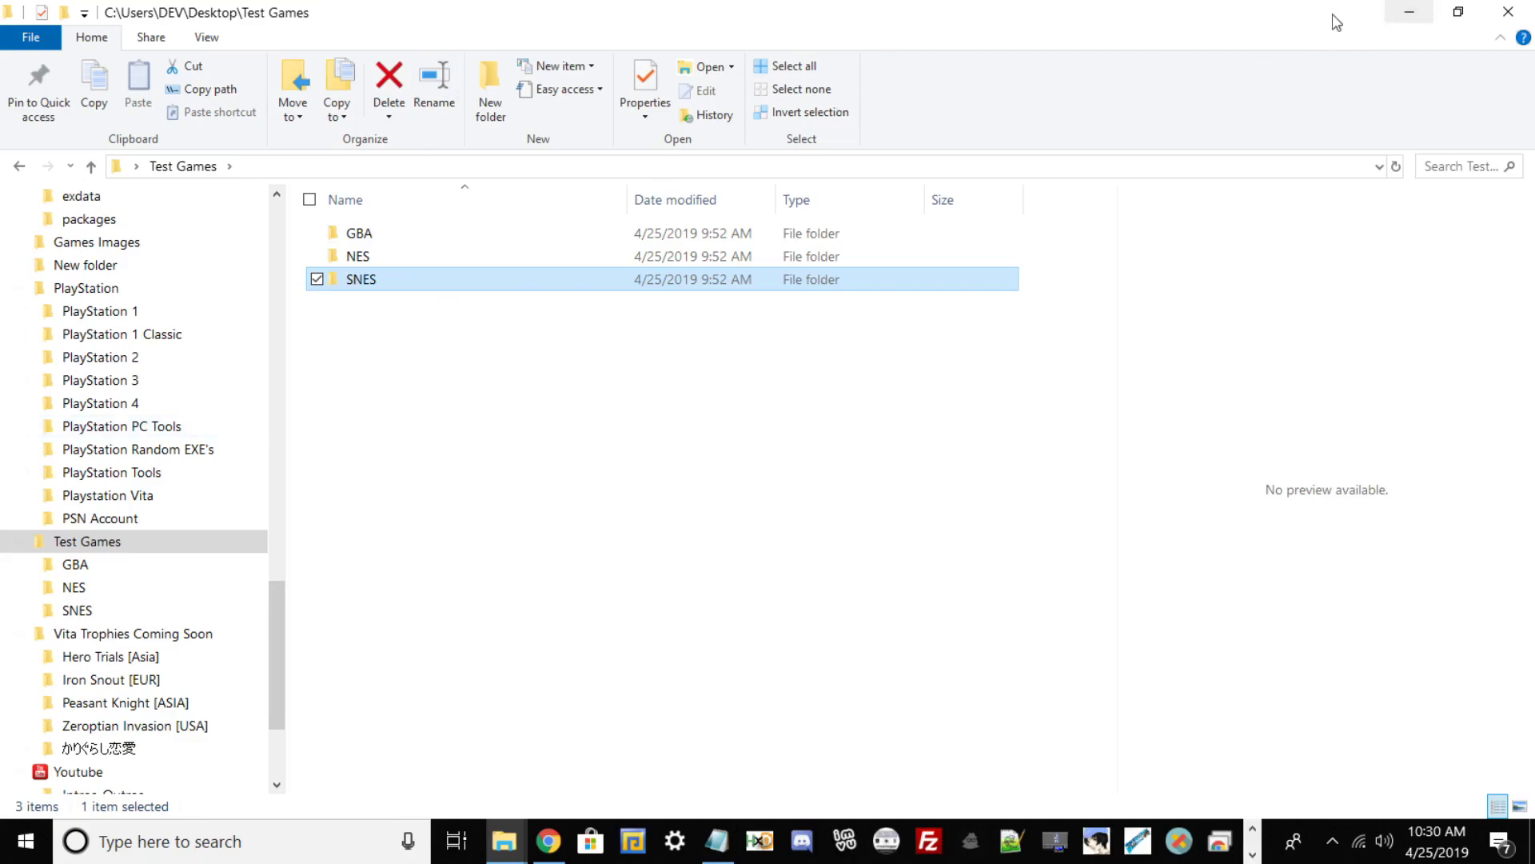
{"action": "left_click", "coordinate": [1392, 9]}
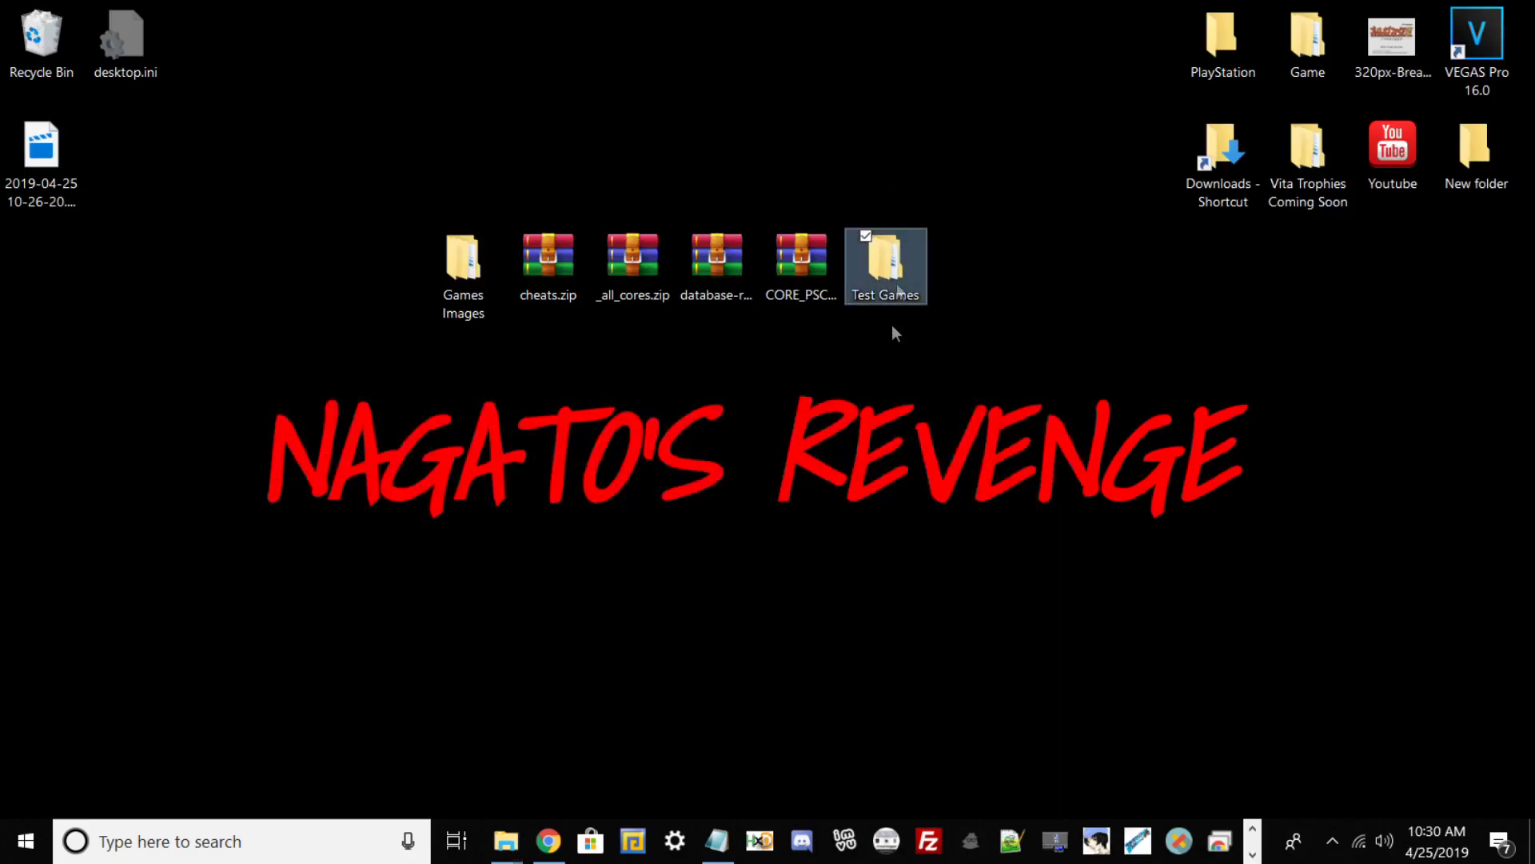
Select database-rdb.zip on the desktop, then show the SONY (E:) drive in the Test Games window.
{"action": "left_click_drag", "start_coordinate": [841, 44], "coordinate": [737, 237]}
{"action": "left_click", "coordinate": [713, 264]}
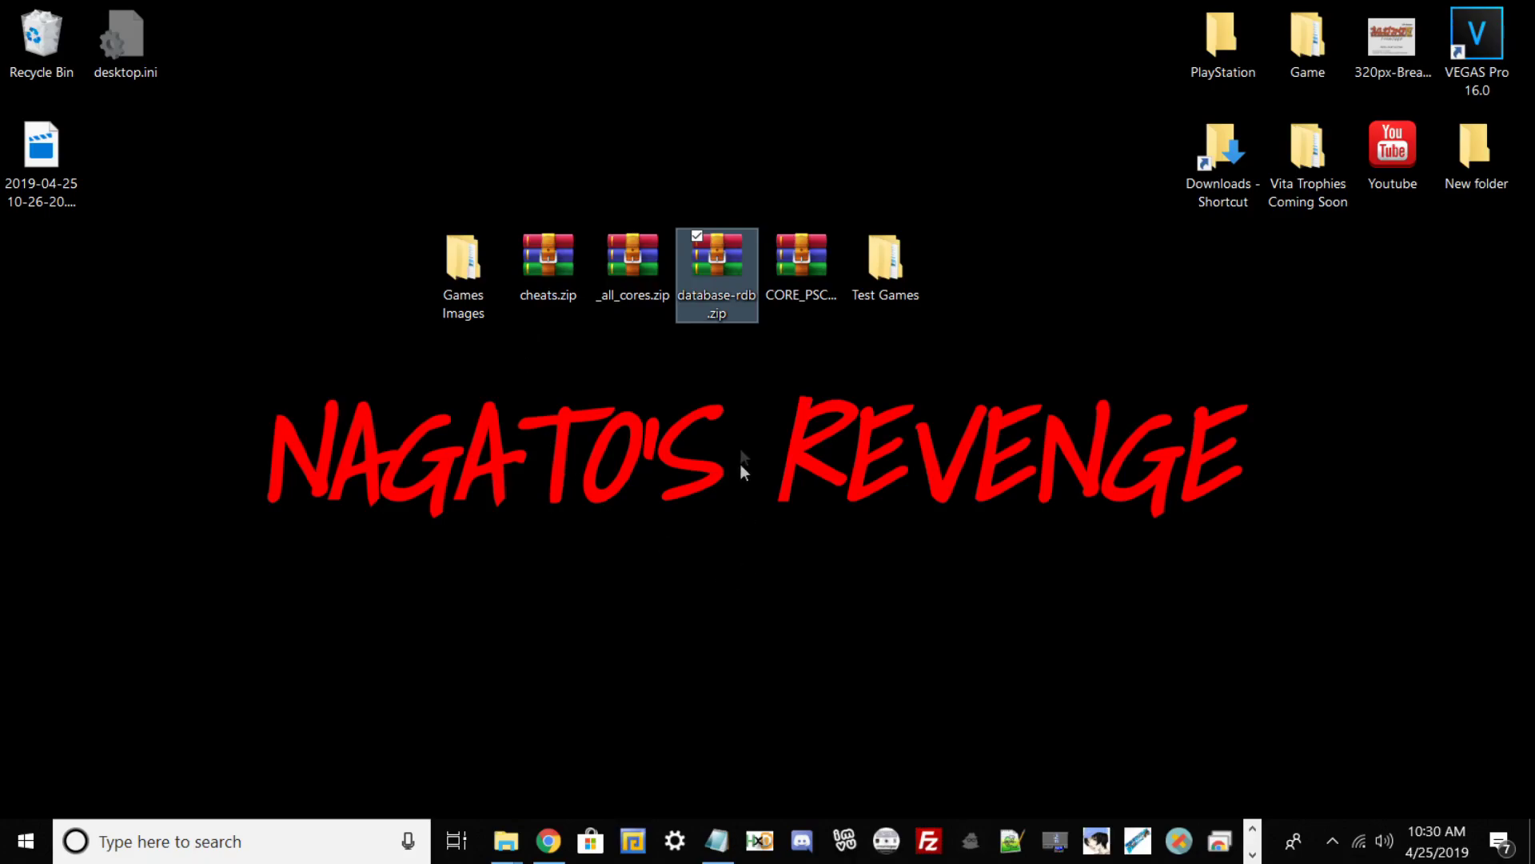
{"action": "left_click", "coordinate": [505, 839]}
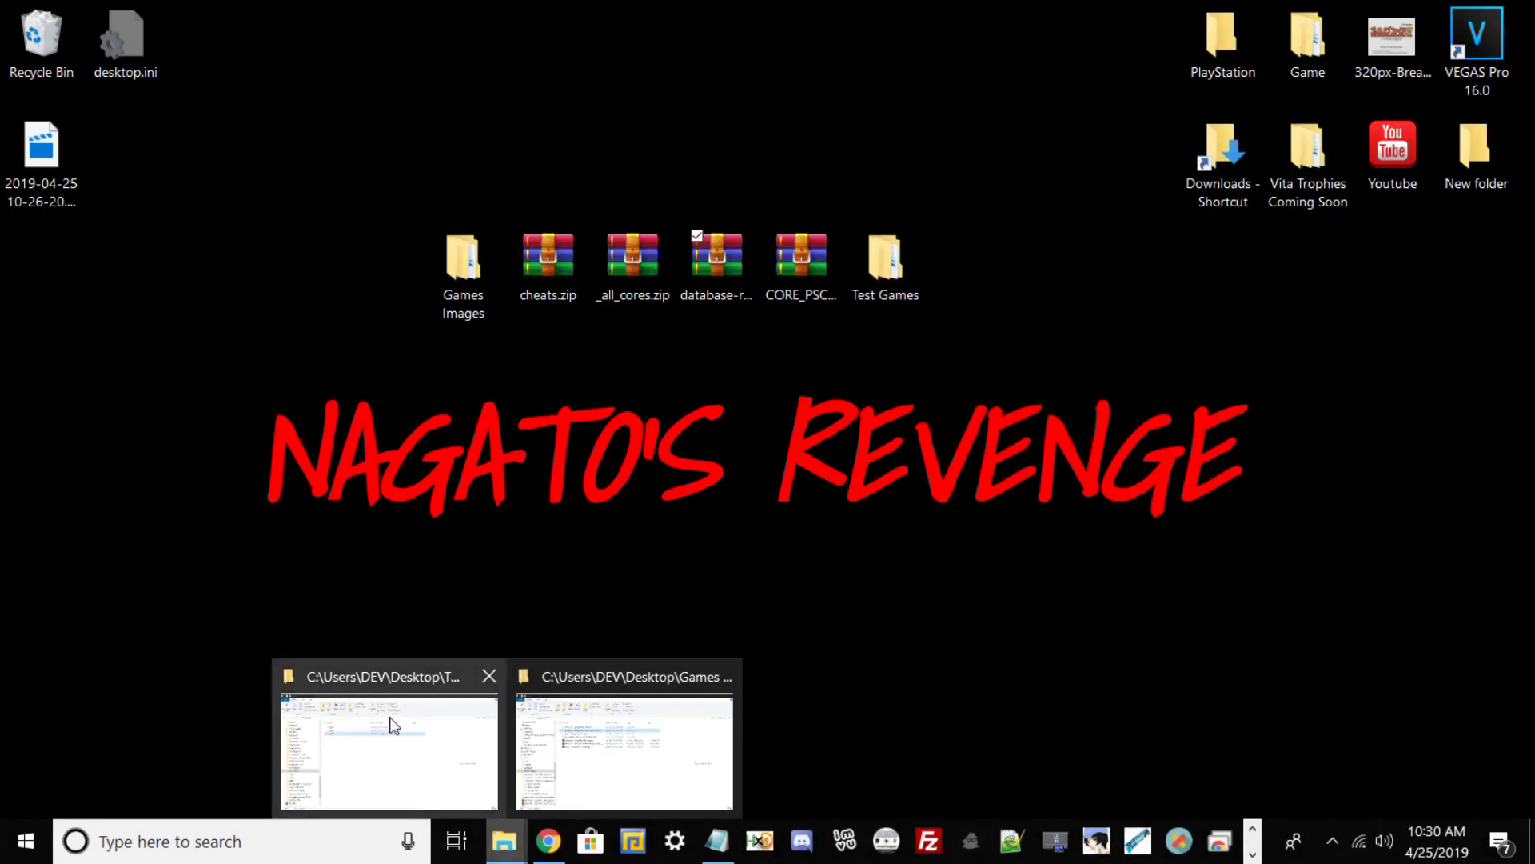
{"action": "left_click", "coordinate": [392, 728]}
{"action": "scroll", "coordinate": [160, 448], "scroll_direction": "up", "scroll_amount": 5}
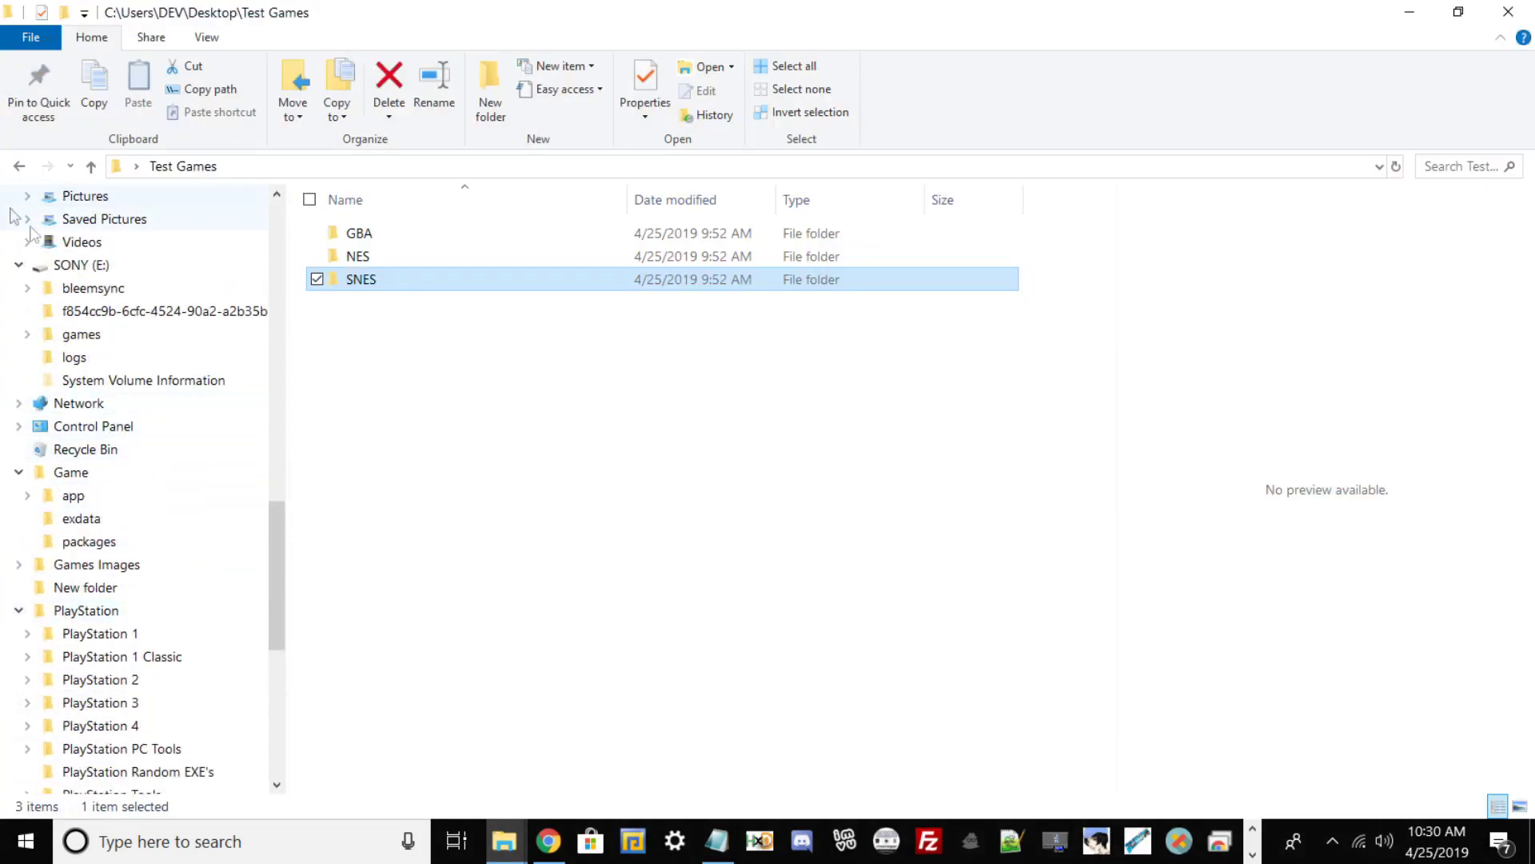
{"action": "left_click", "coordinate": [80, 265]}
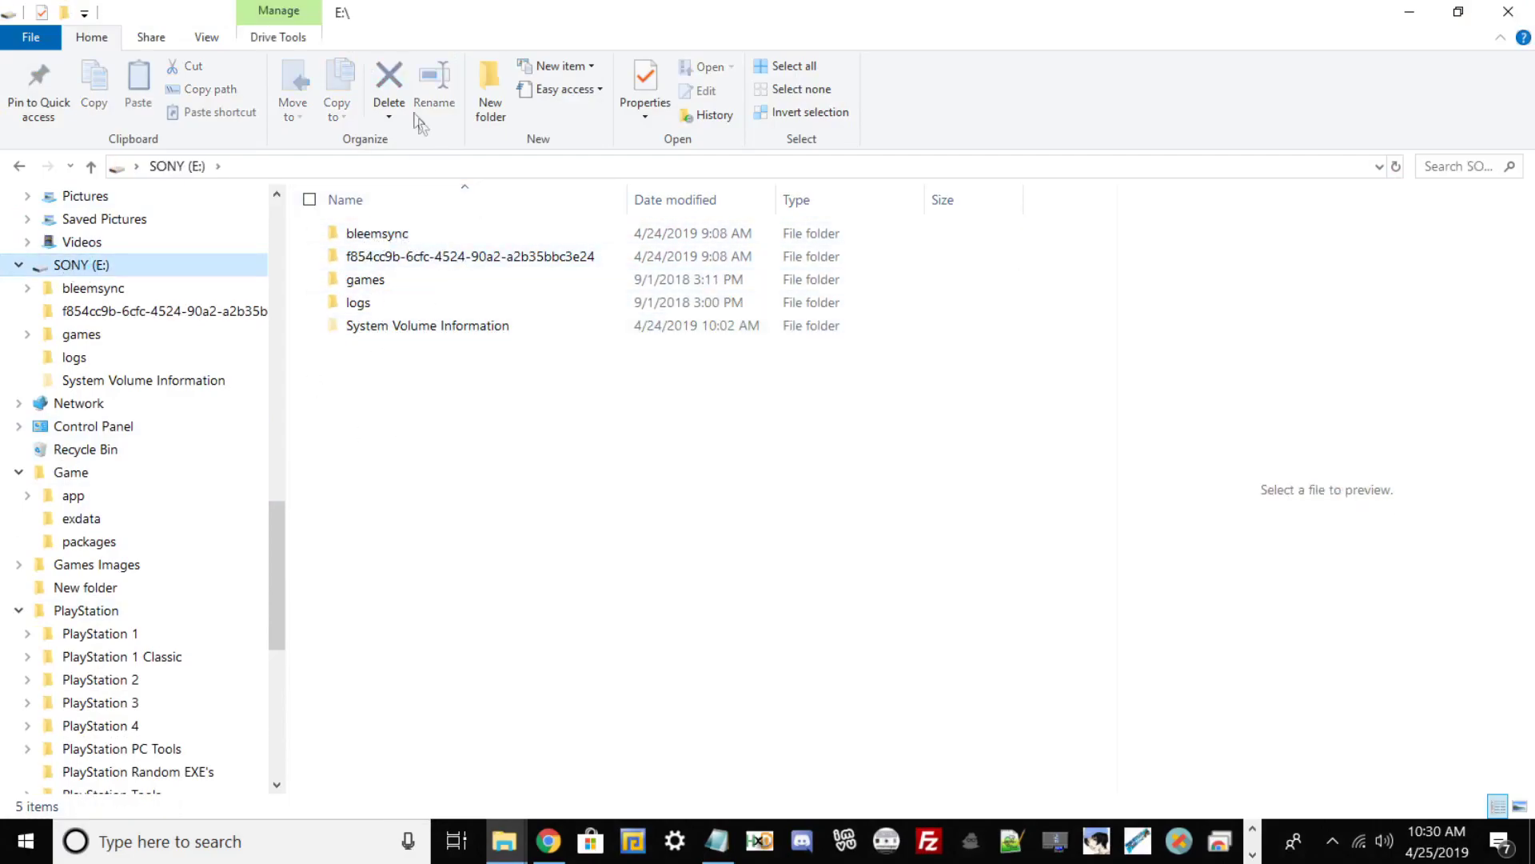
{"action": "left_click", "coordinate": [1458, 11]}
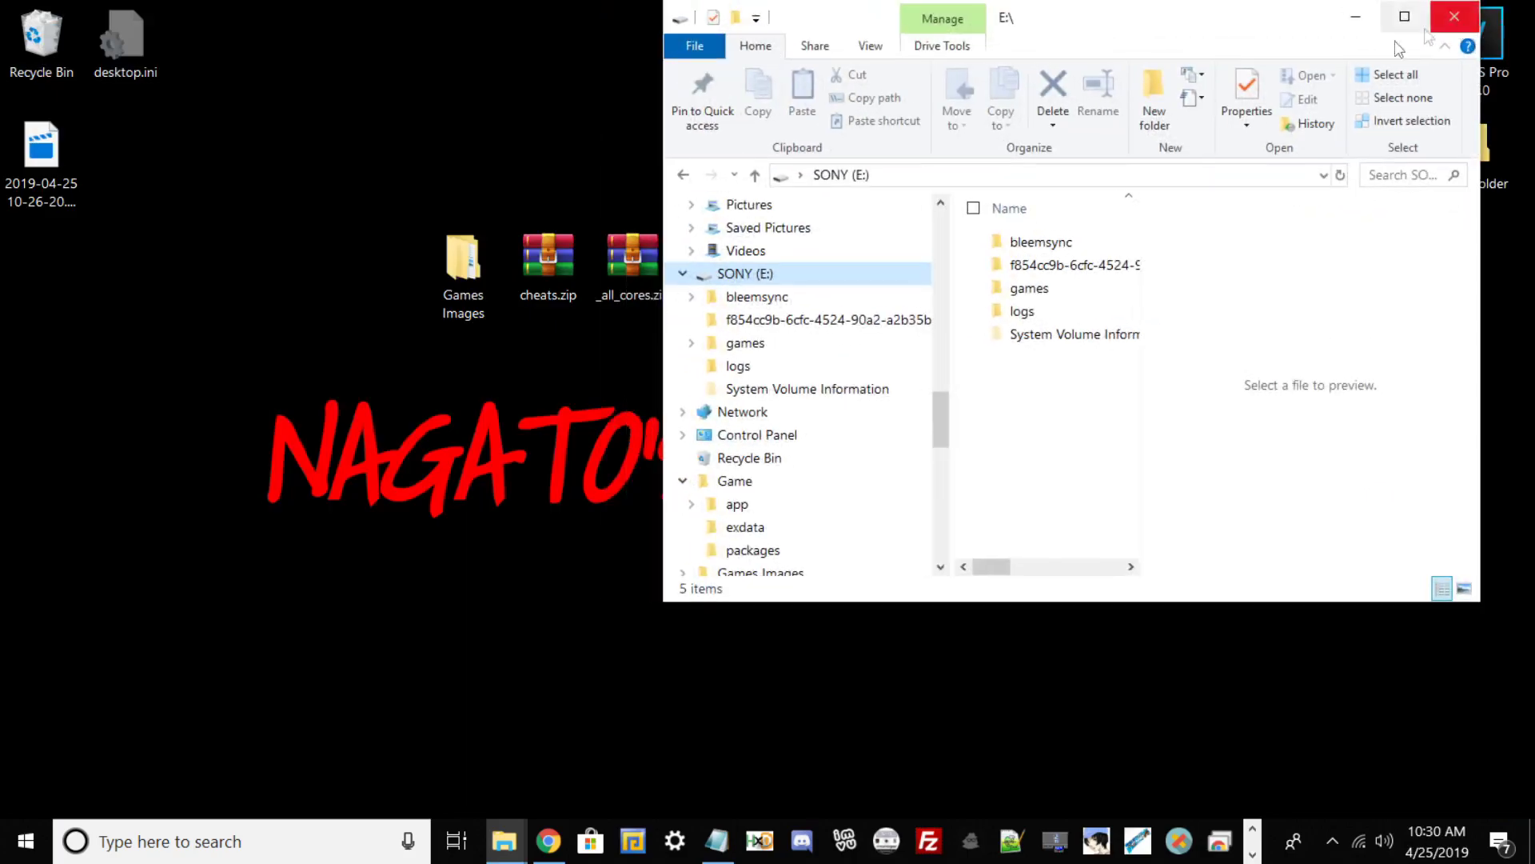
Resize the Explorer window and drag the desktop Test Games folder onto SONY (E:).
{"action": "left_click_drag", "start_coordinate": [1066, 24], "coordinate": [322, 101]}
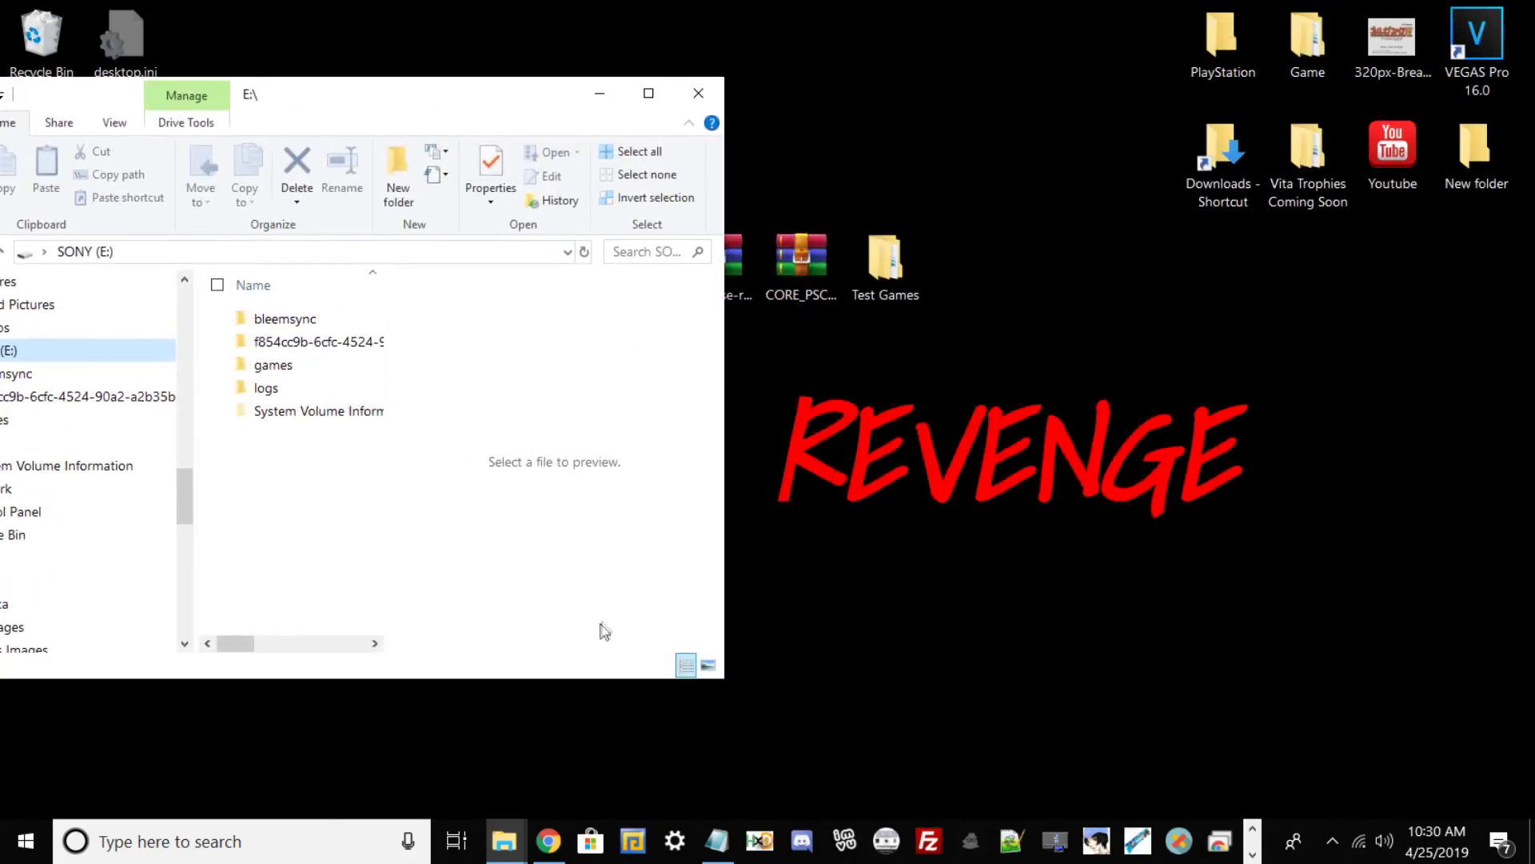
{"action": "left_click_drag", "start_coordinate": [540, 685], "coordinate": [525, 770]}
{"action": "left_click_drag", "start_coordinate": [891, 253], "coordinate": [1059, 365]}
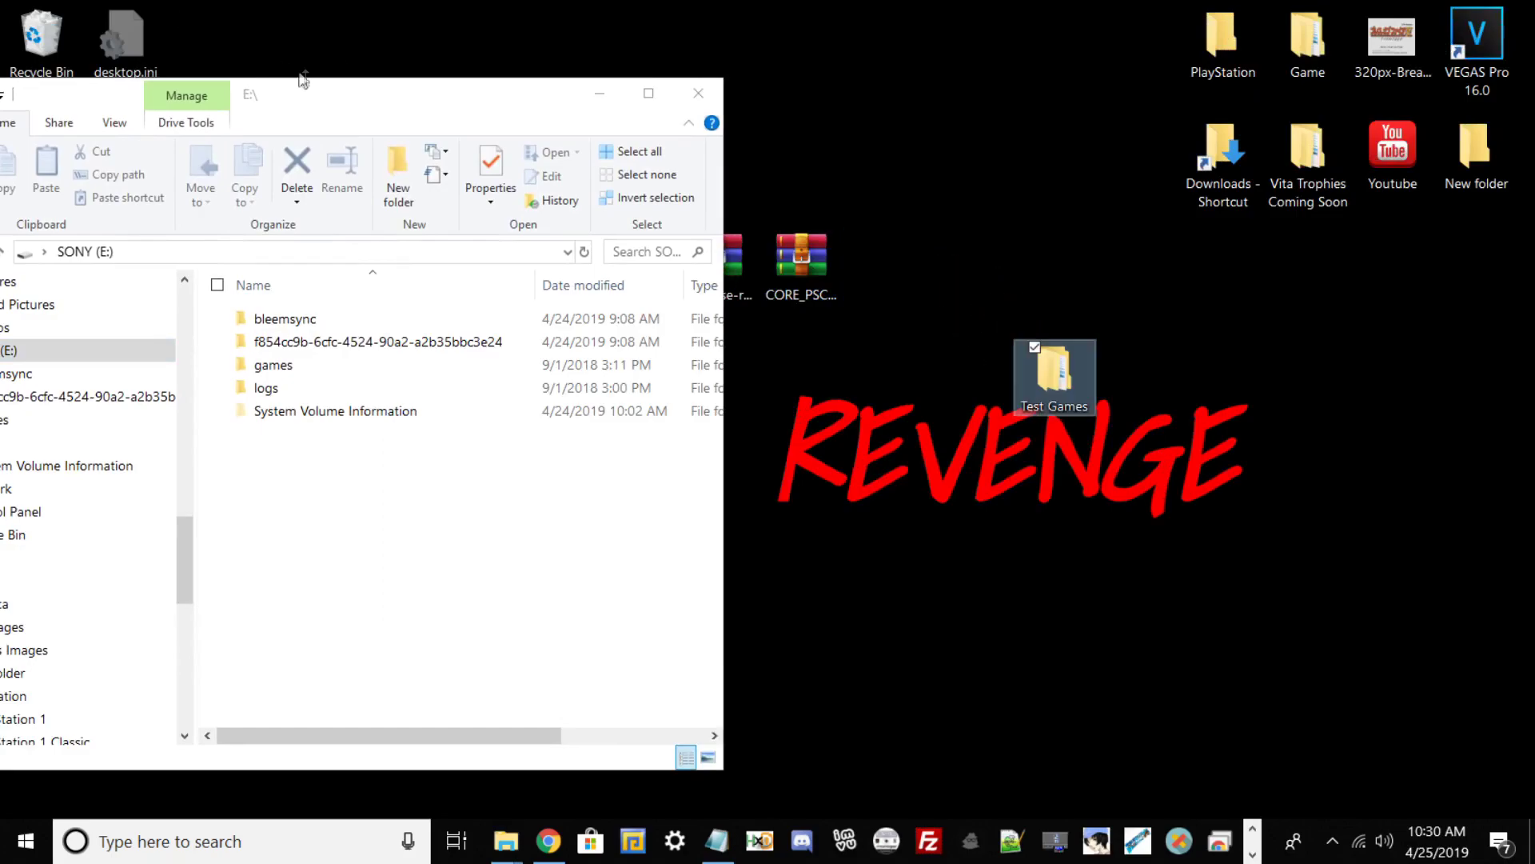
{"action": "left_click", "coordinate": [304, 78]}
{"action": "left_click_drag", "start_coordinate": [337, 83], "coordinate": [337, 18]}
{"action": "left_click_drag", "start_coordinate": [1052, 371], "coordinate": [406, 454]}
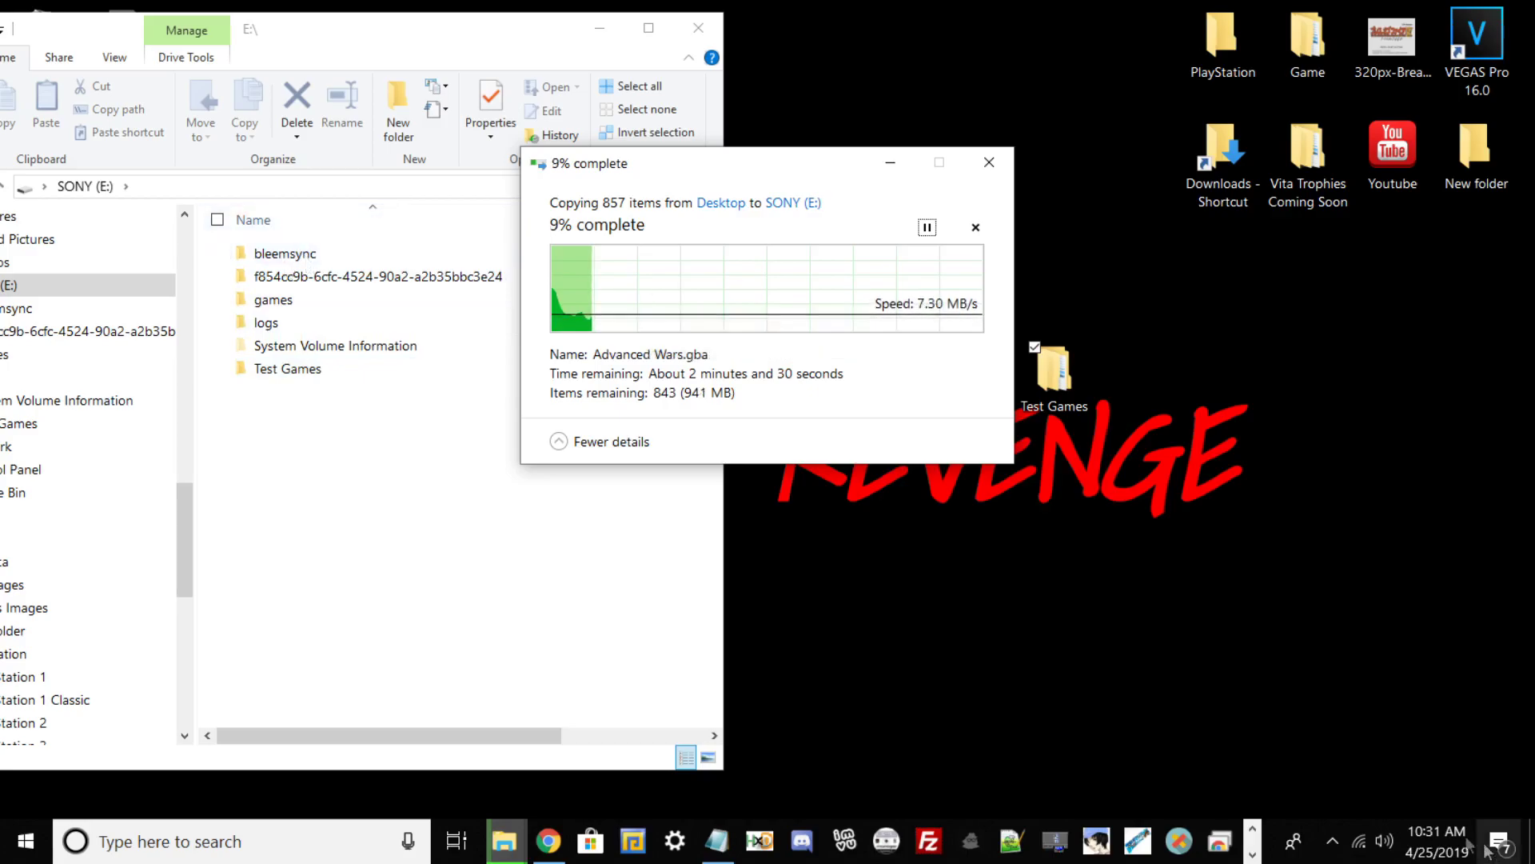
Stop the screen recording from its system tray icon.
{"action": "left_click", "coordinate": [1332, 840]}
{"action": "right_click", "coordinate": [1291, 712]}
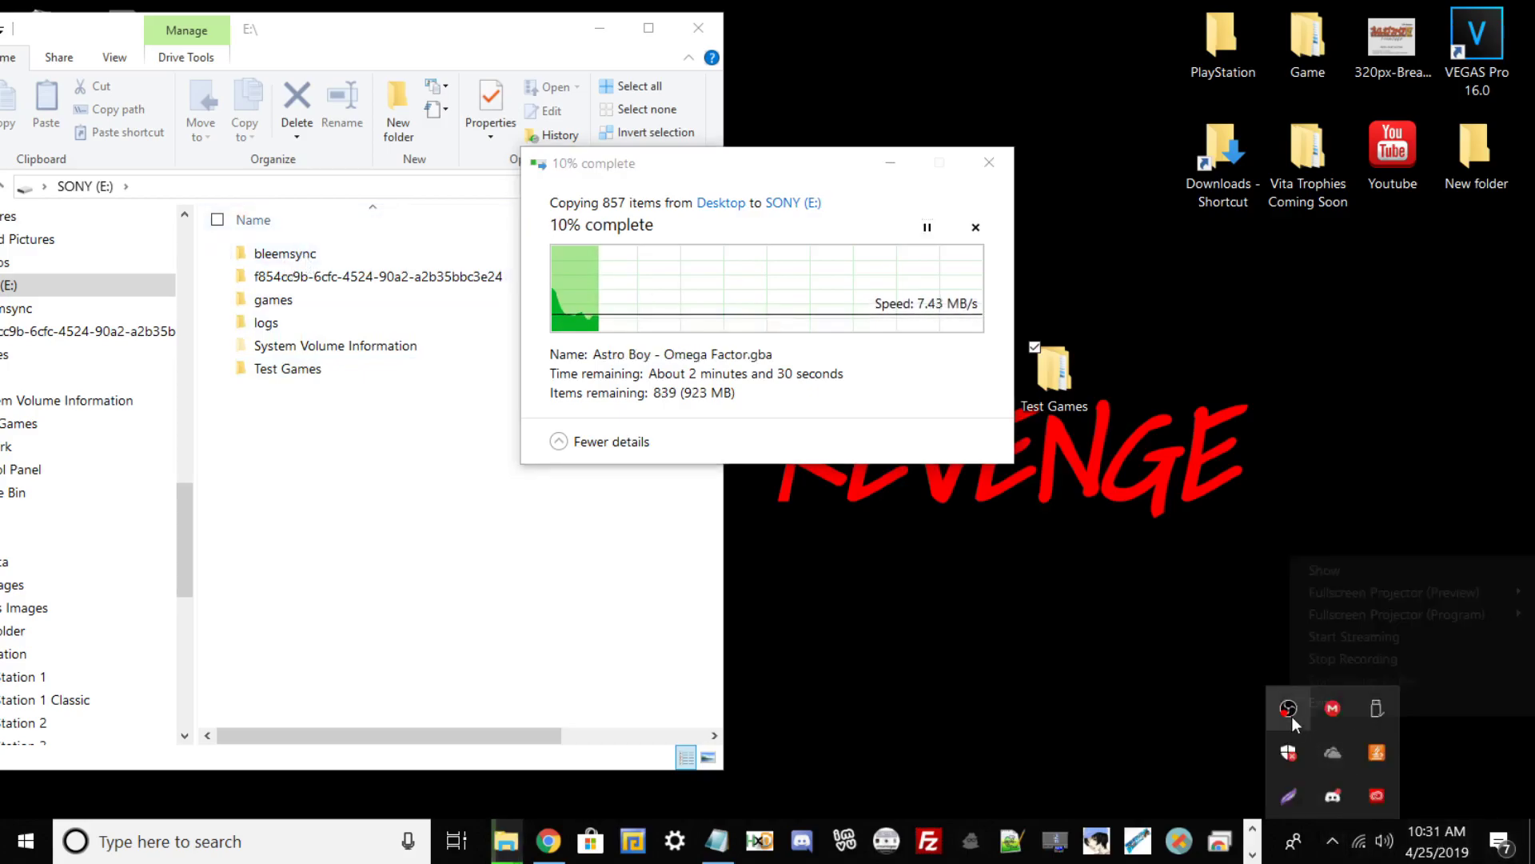
{"action": "left_click", "coordinate": [1340, 665]}
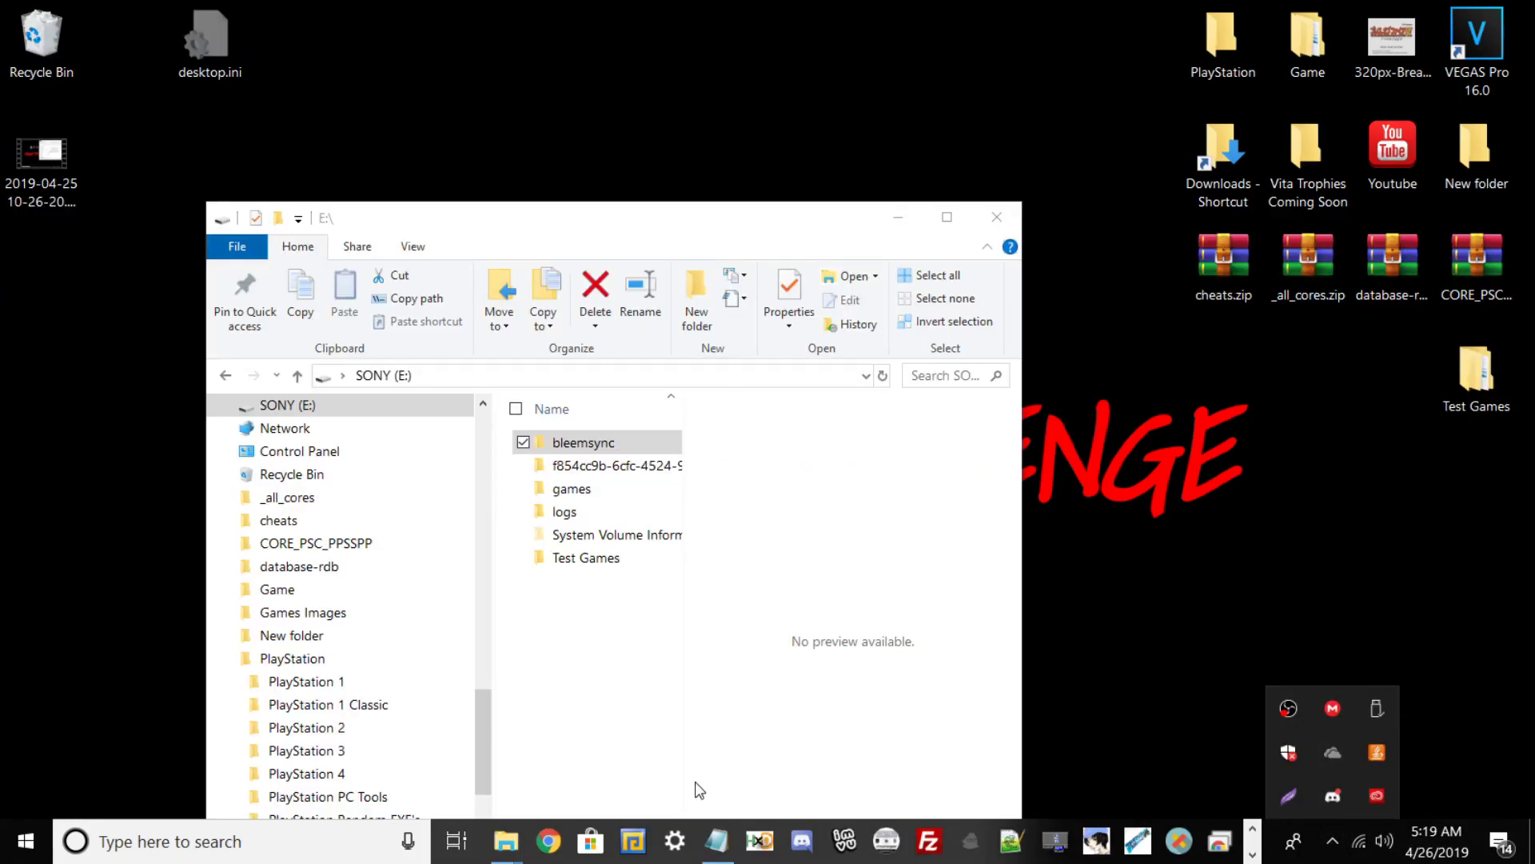
Open the copied Test Games on E: full-screen and check its GBA, NES and SNES folders.
{"action": "left_click", "coordinate": [946, 217]}
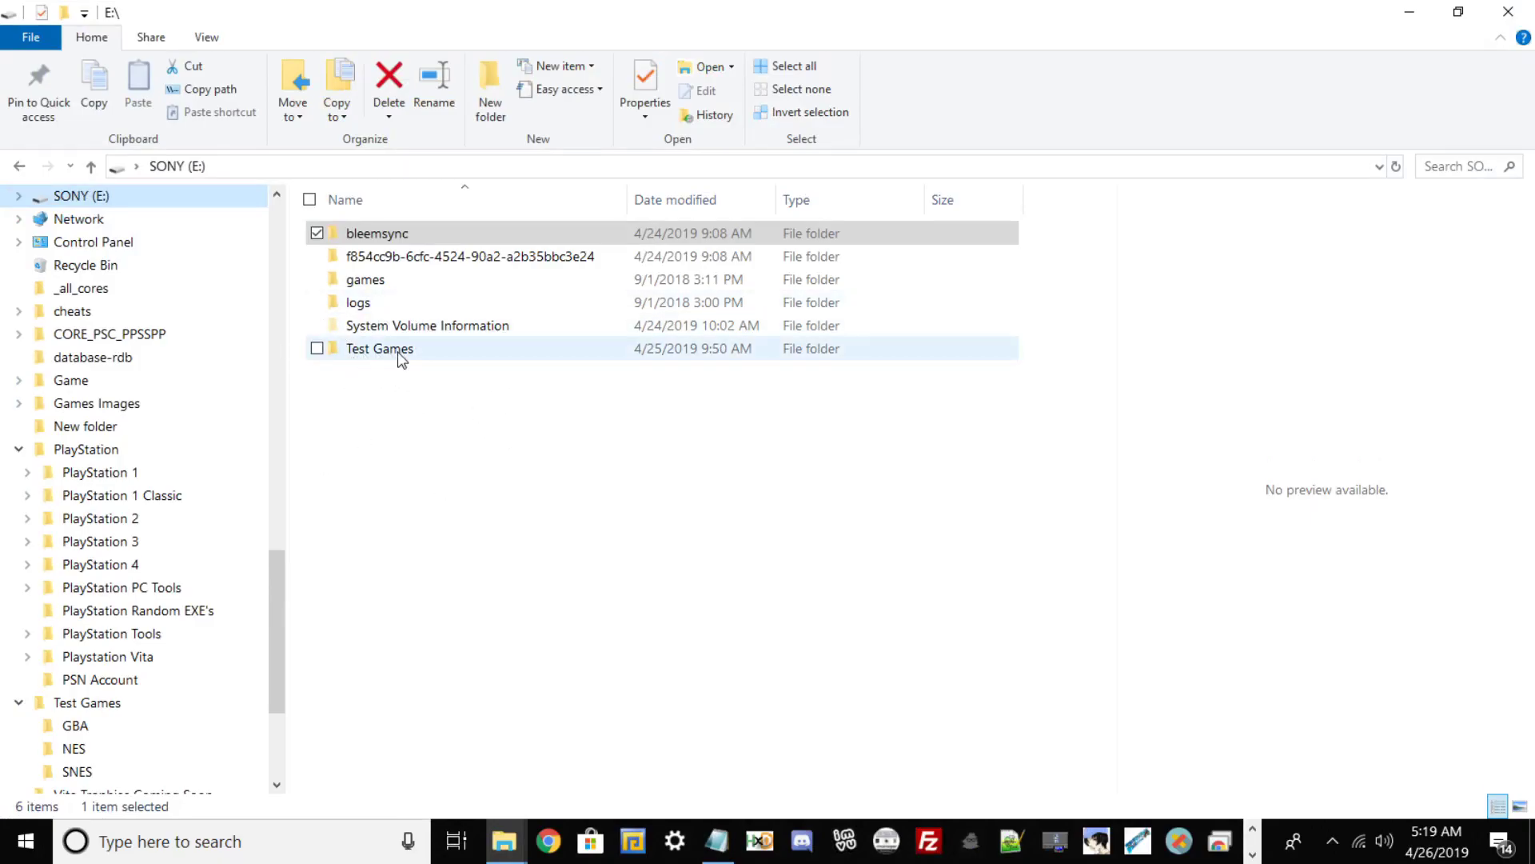
{"action": "left_click", "coordinate": [421, 349]}
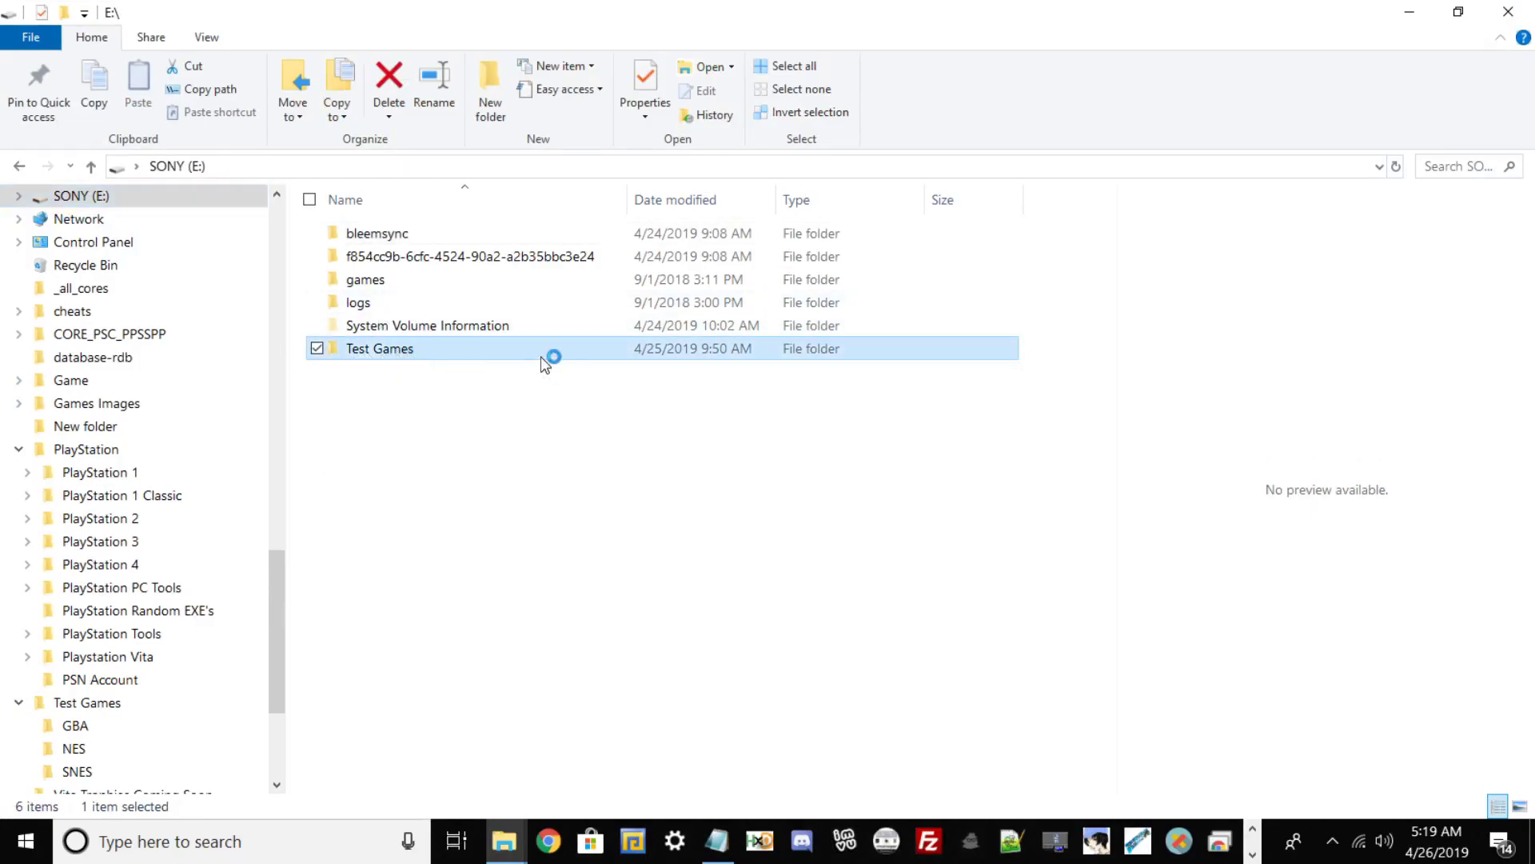
{"action": "double_click", "coordinate": [377, 234]}
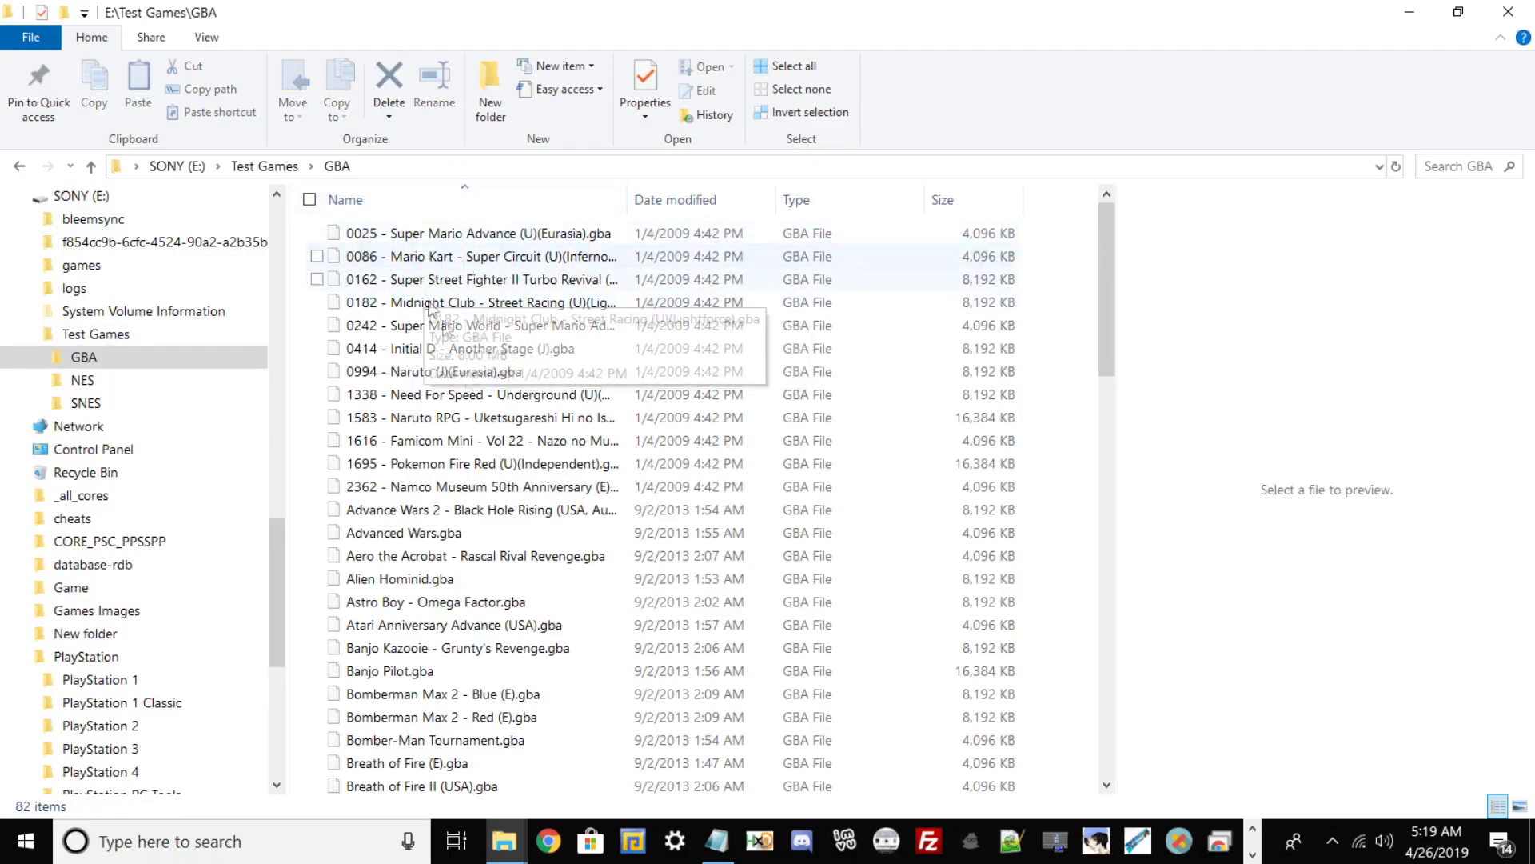
{"action": "scroll", "coordinate": [578, 540], "scroll_direction": "down", "scroll_amount": 16}
{"action": "scroll", "coordinate": [589, 603], "scroll_direction": "down", "scroll_amount": 2}
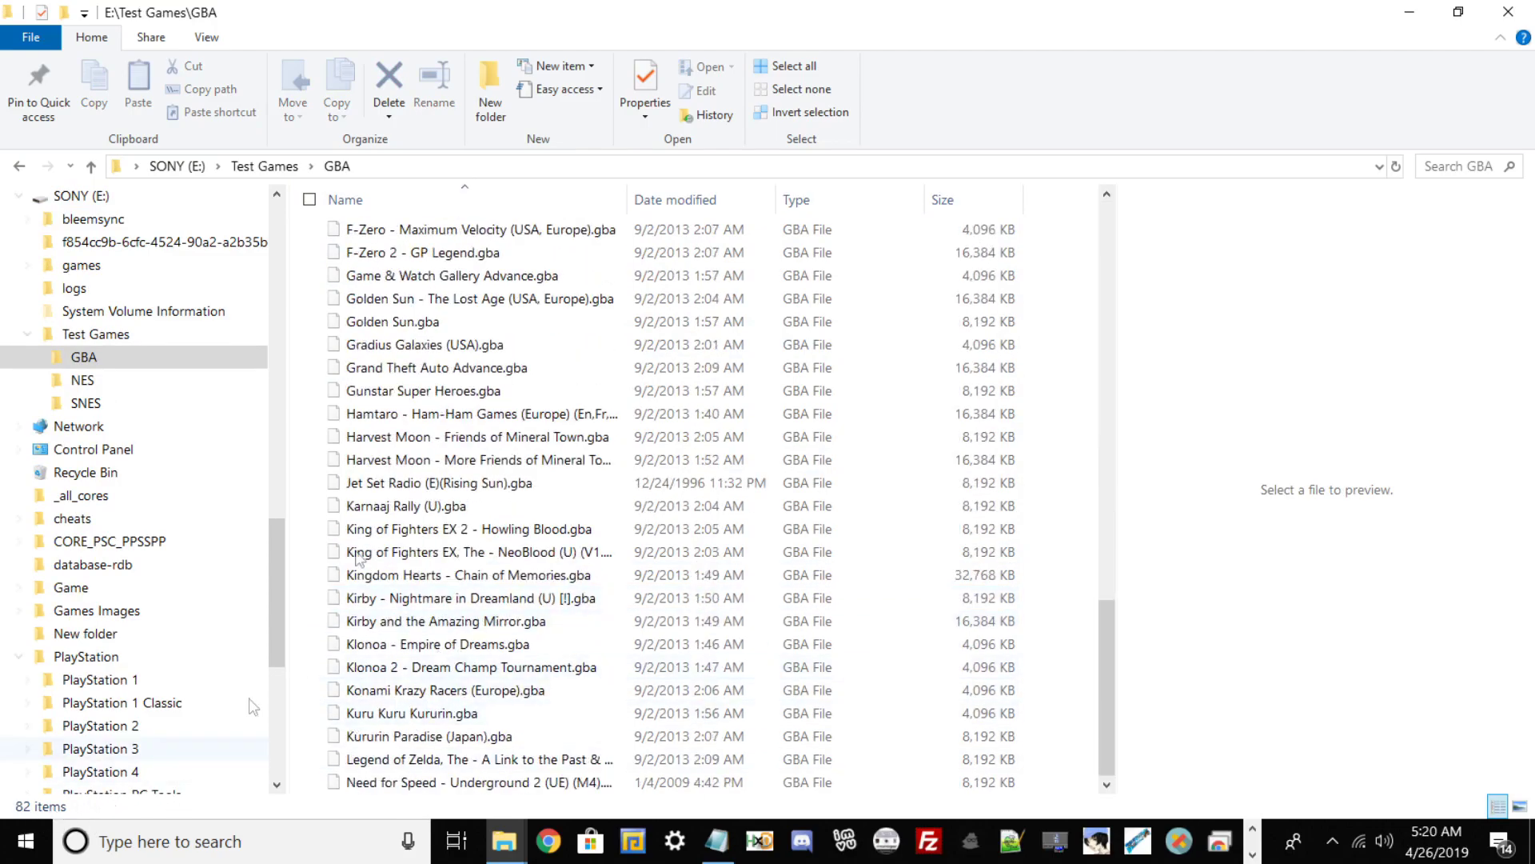
{"action": "left_click", "coordinate": [264, 165]}
{"action": "left_click", "coordinate": [370, 256]}
{"action": "key", "text": "Return"}
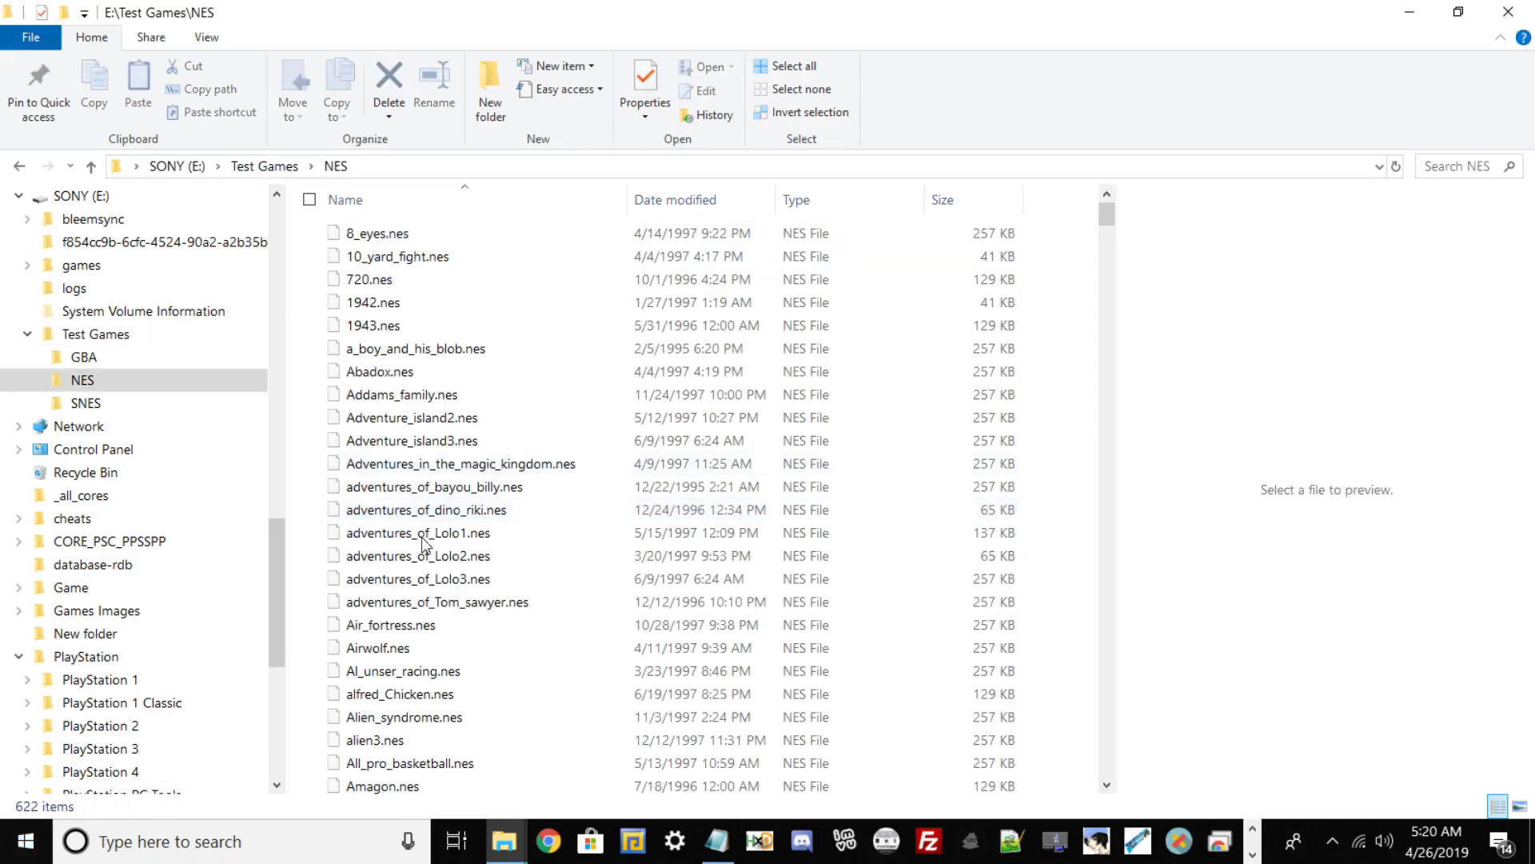
{"action": "left_click", "coordinate": [276, 168]}
{"action": "double_click", "coordinate": [406, 288]}
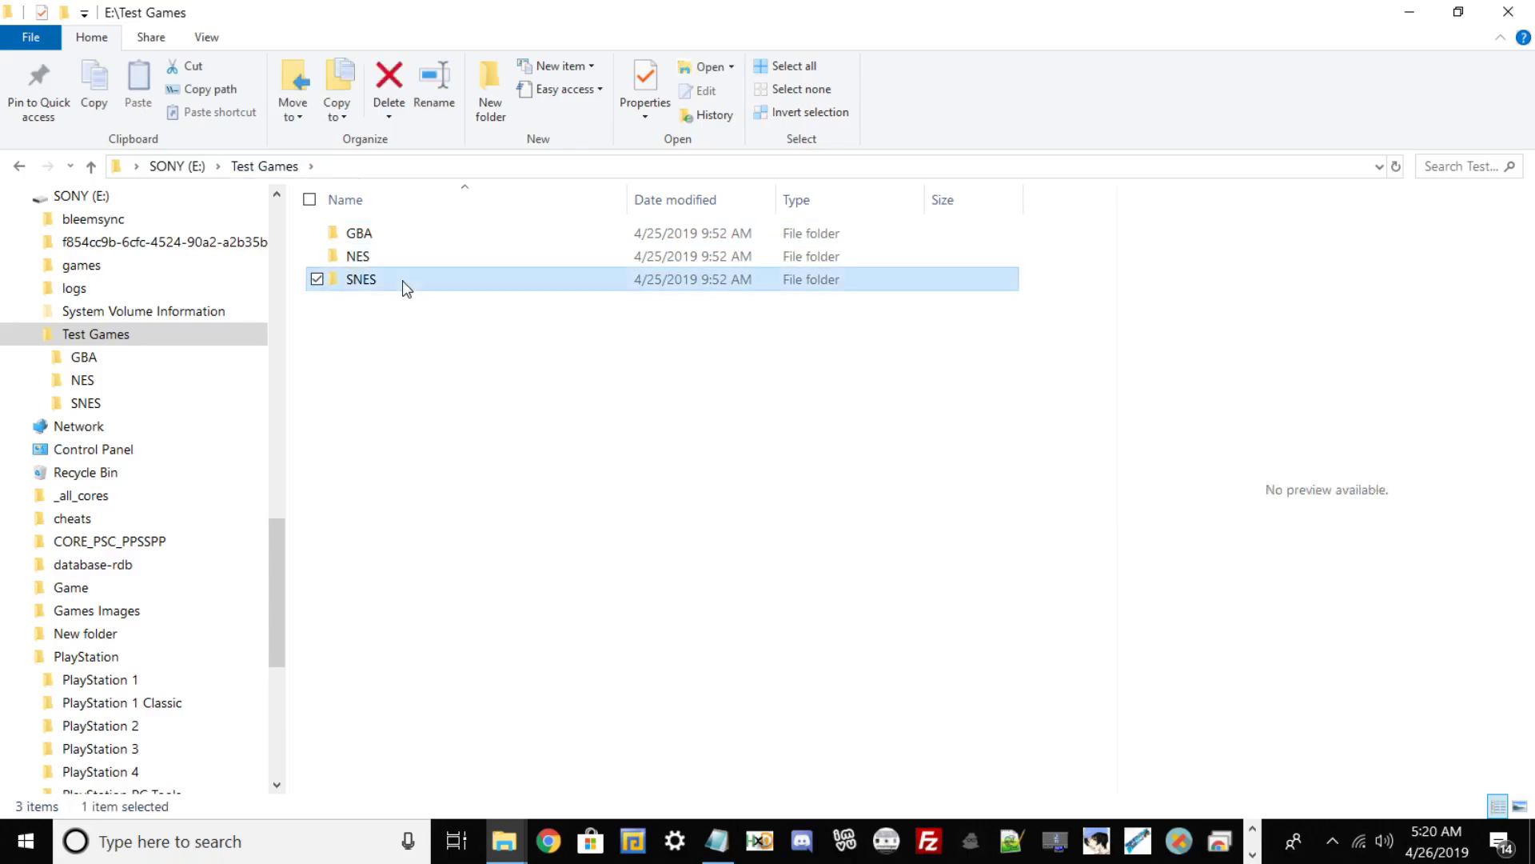